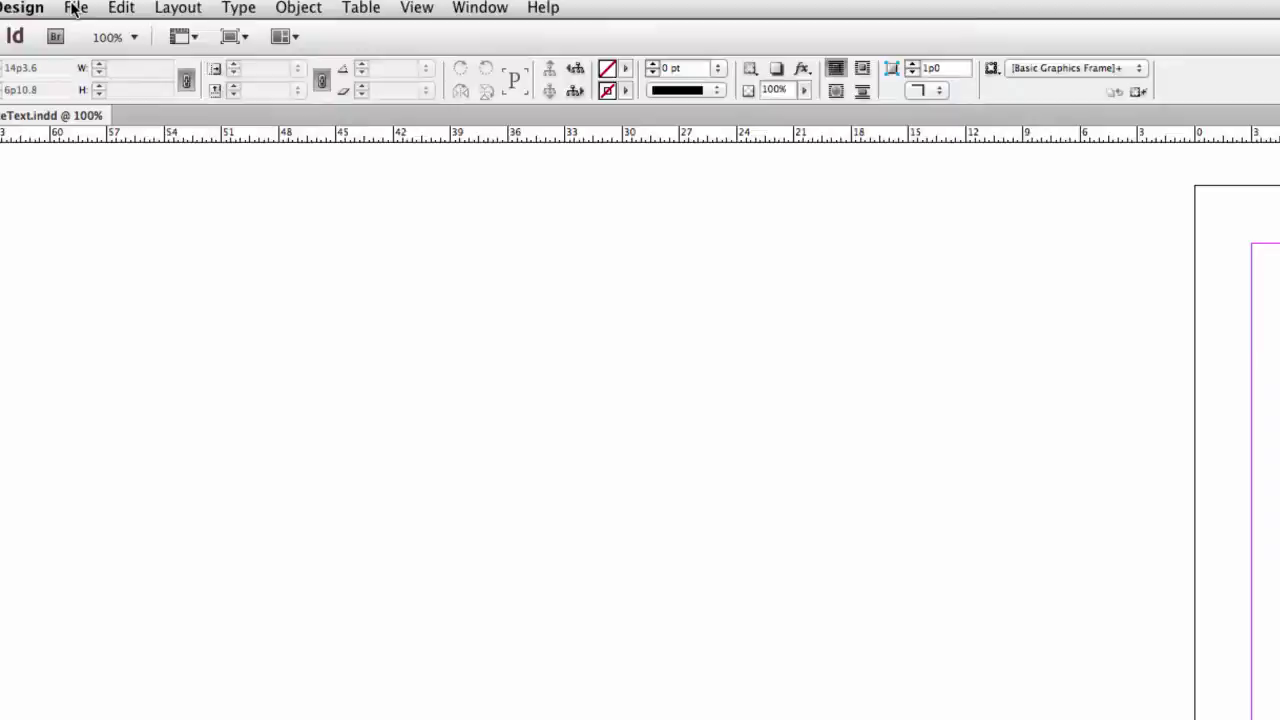
Use File > Place to select PlaceholderText.docx in the Udemy_IDTurbo > Text folder.
click(77, 10)
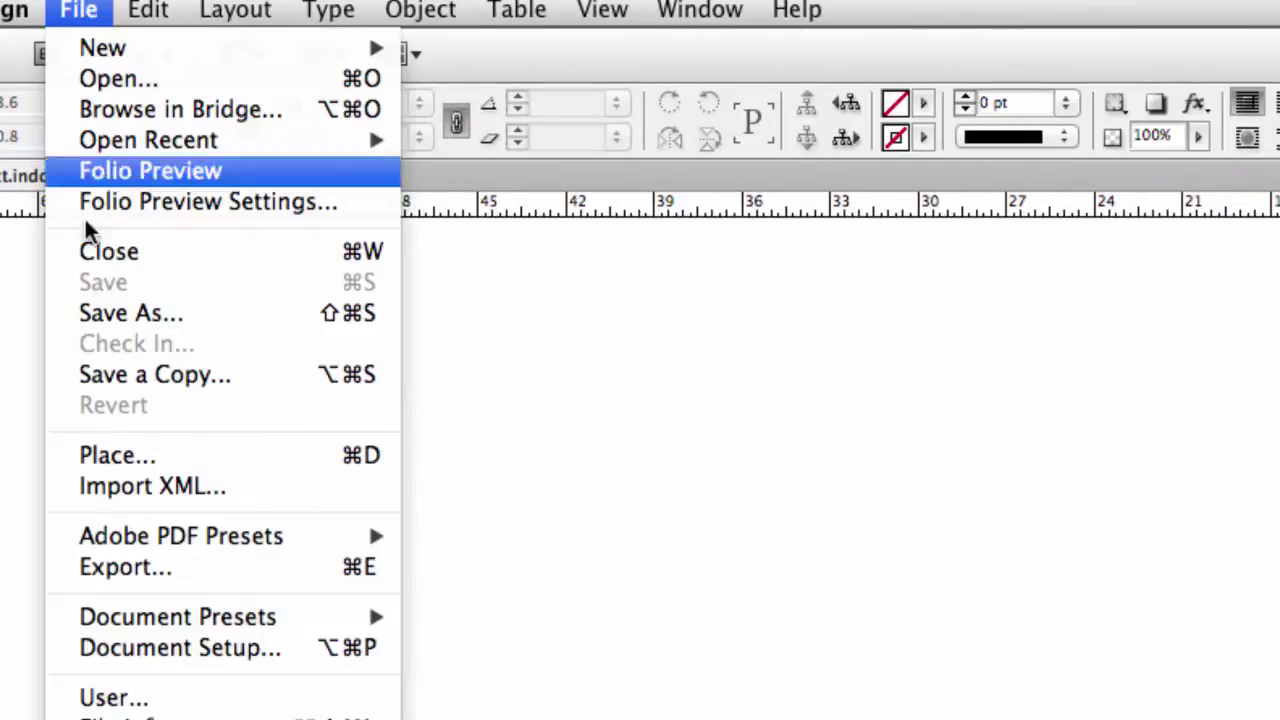
click(148, 452)
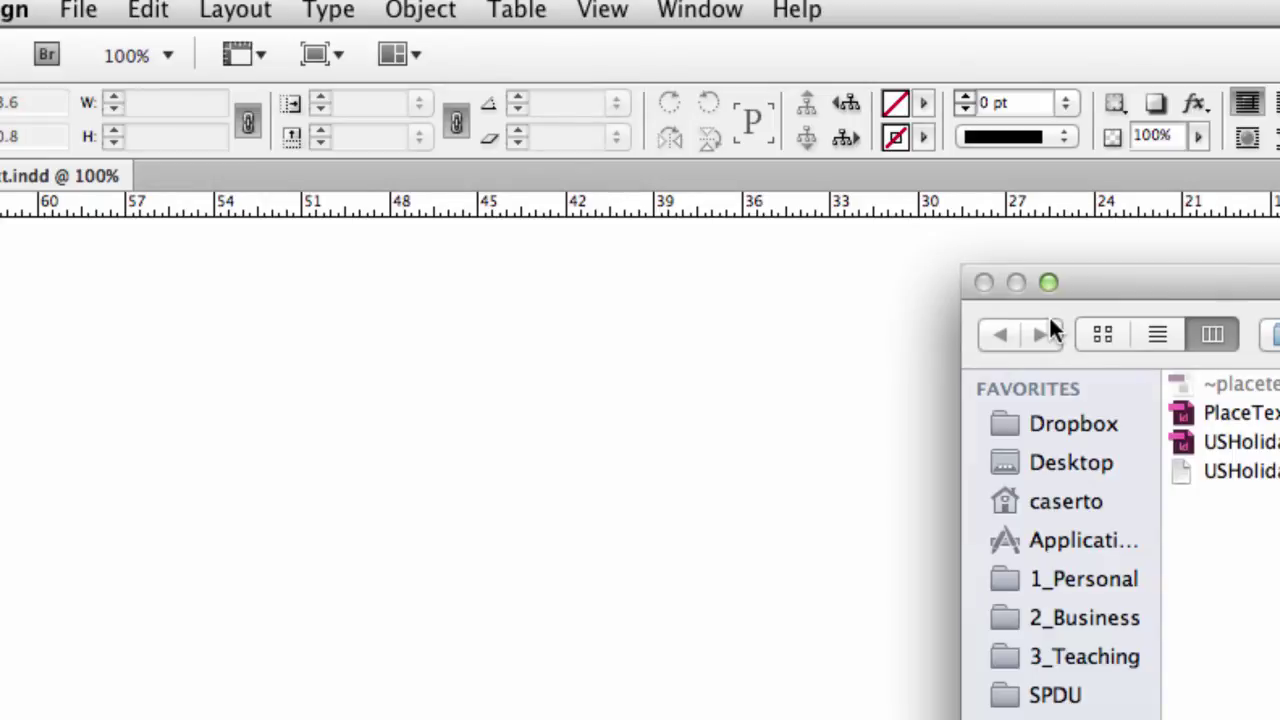
click(1048, 282)
click(485, 277)
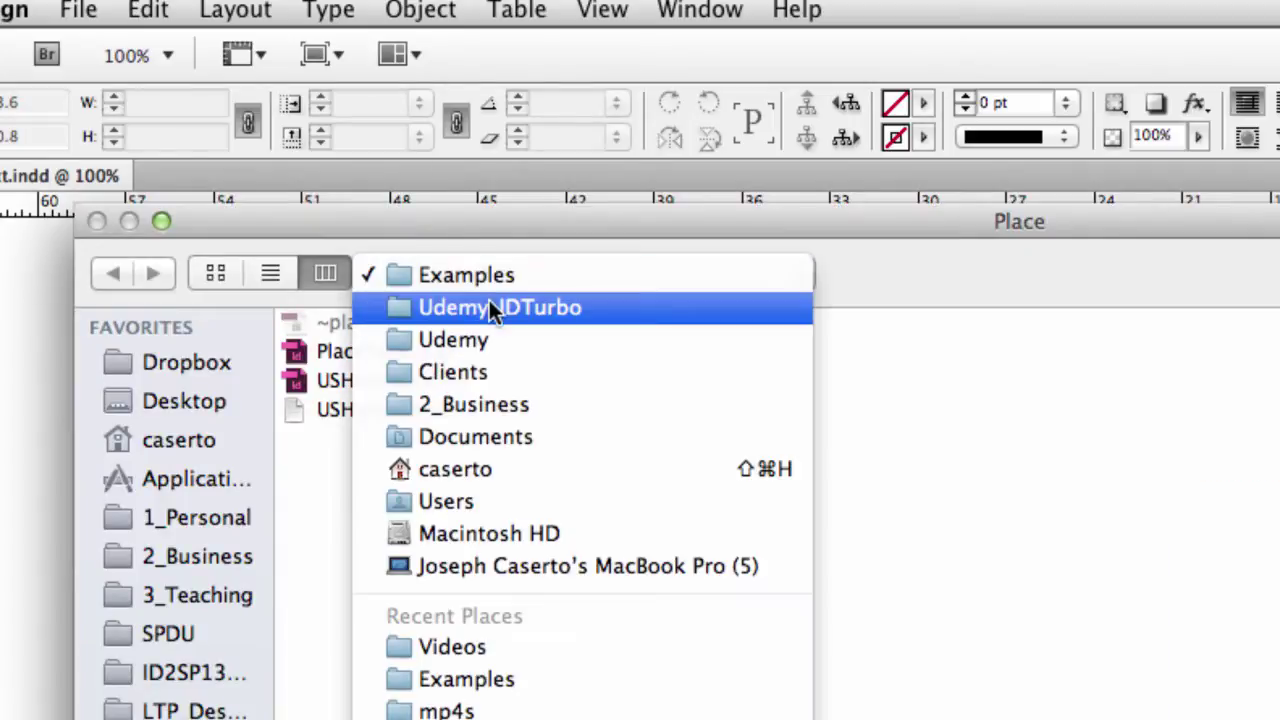
click(489, 302)
click(341, 356)
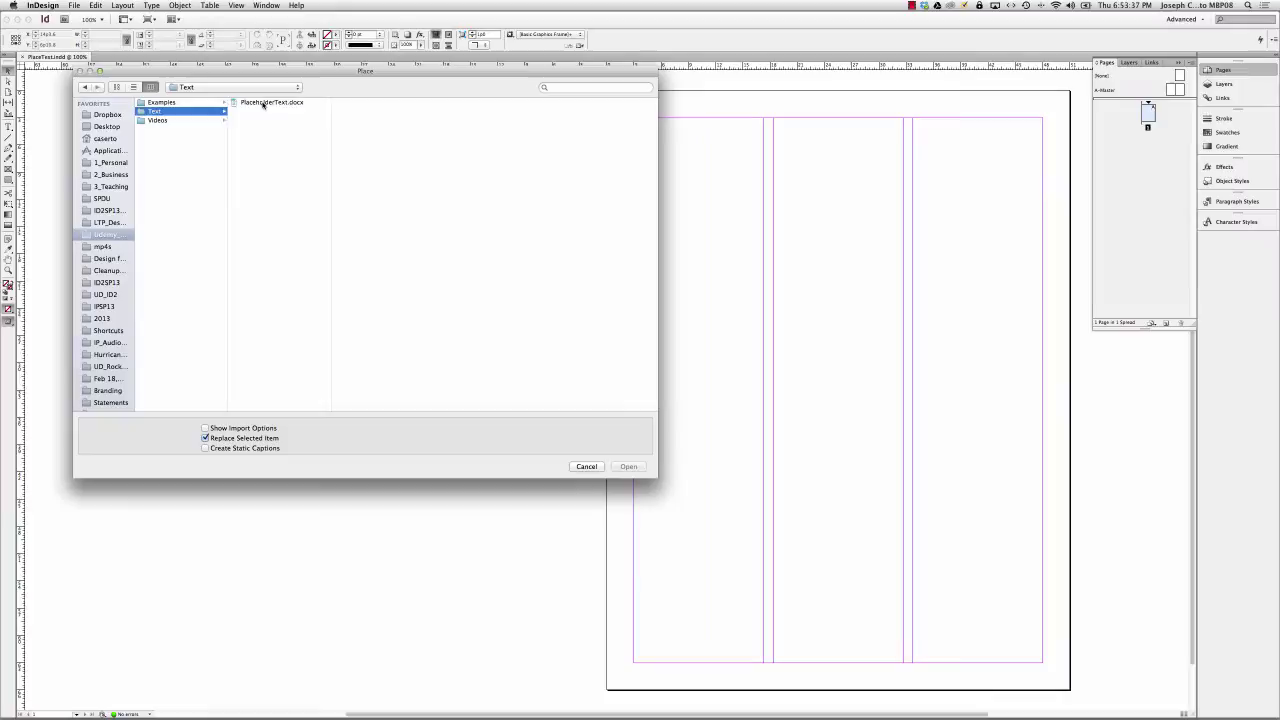
click(263, 103)
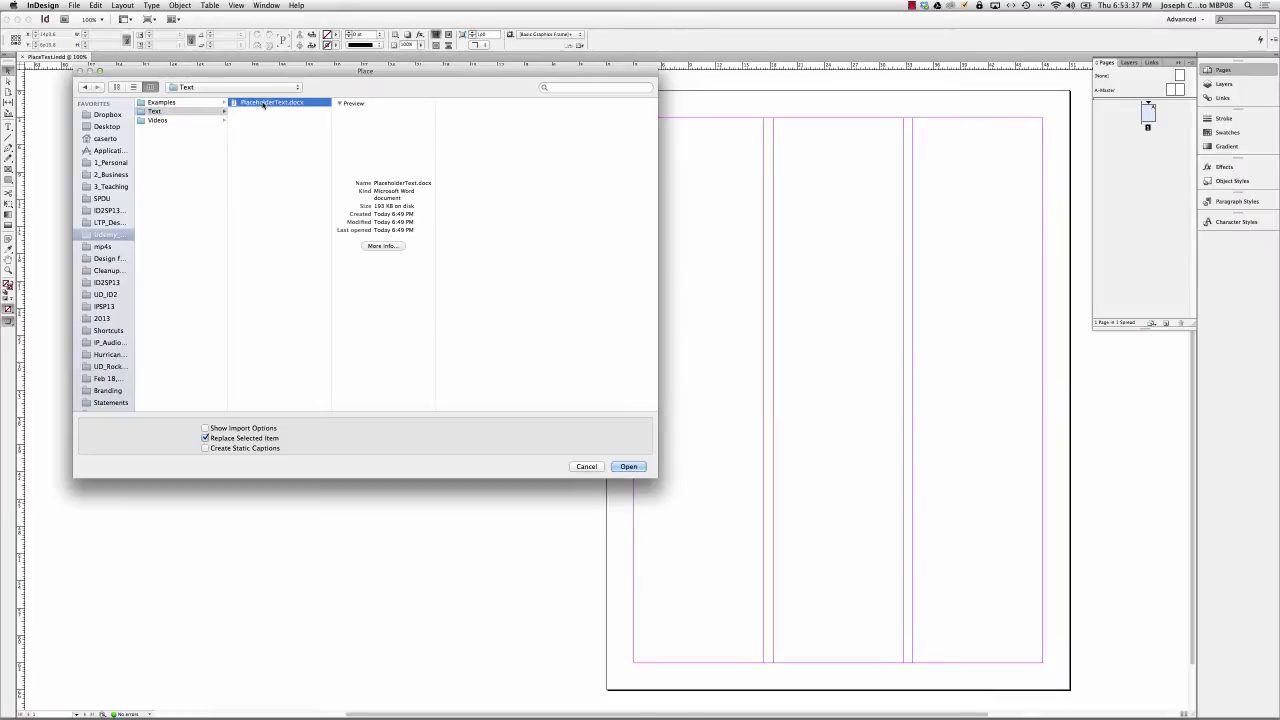
Place PlaceholderText.docx in a text frame drawn over the first column, leaving overset text.
click(628, 466)
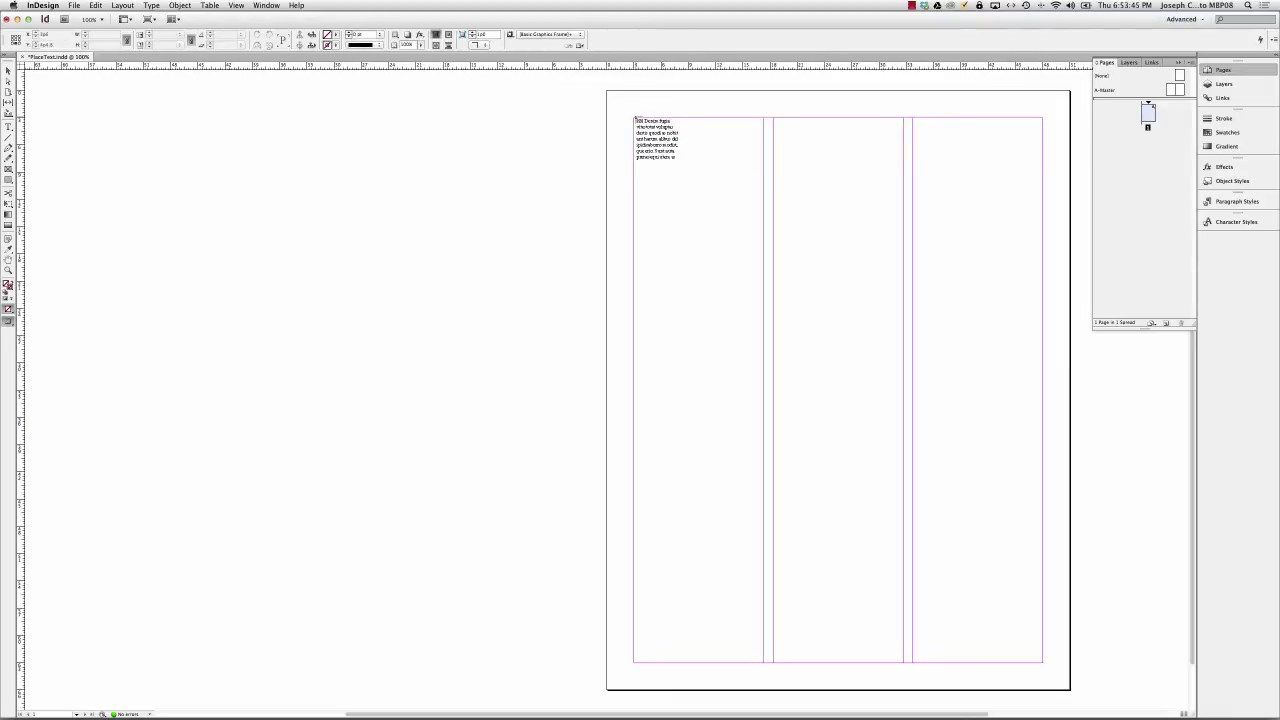
drag(634, 118, 768, 658)
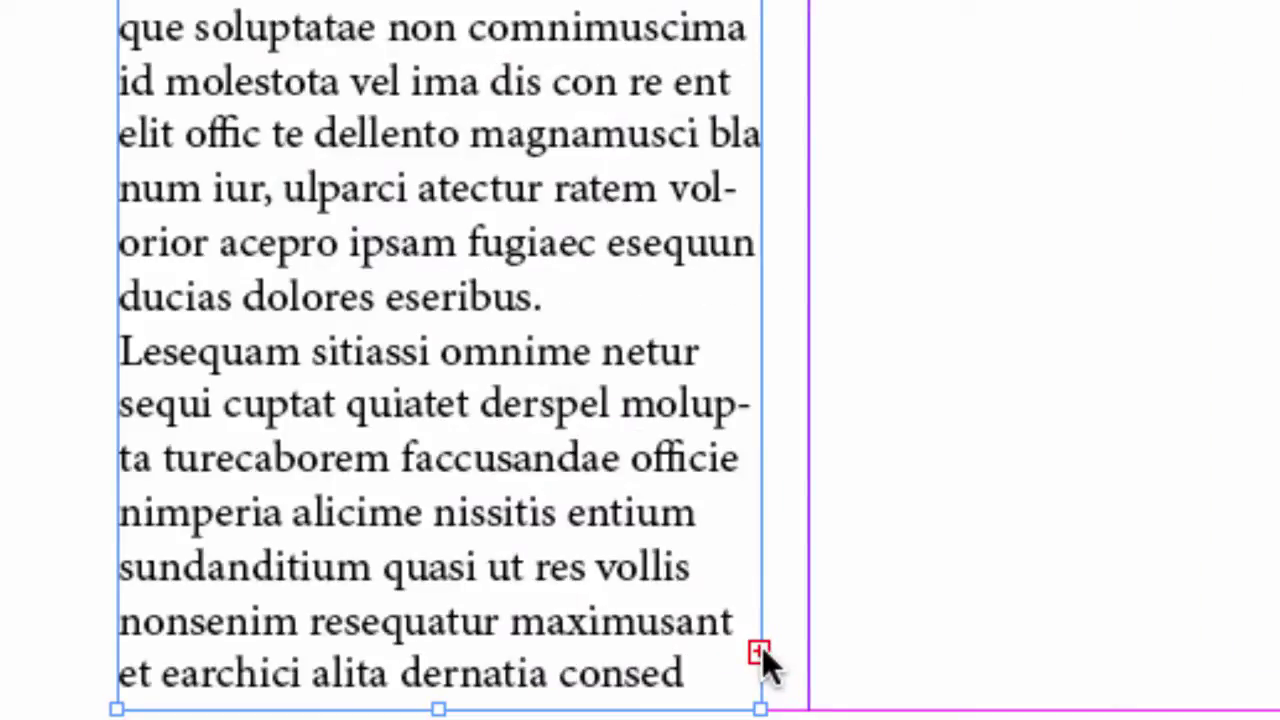
Thread the first frame's overset text into a new frame at the top of column two.
click(760, 650)
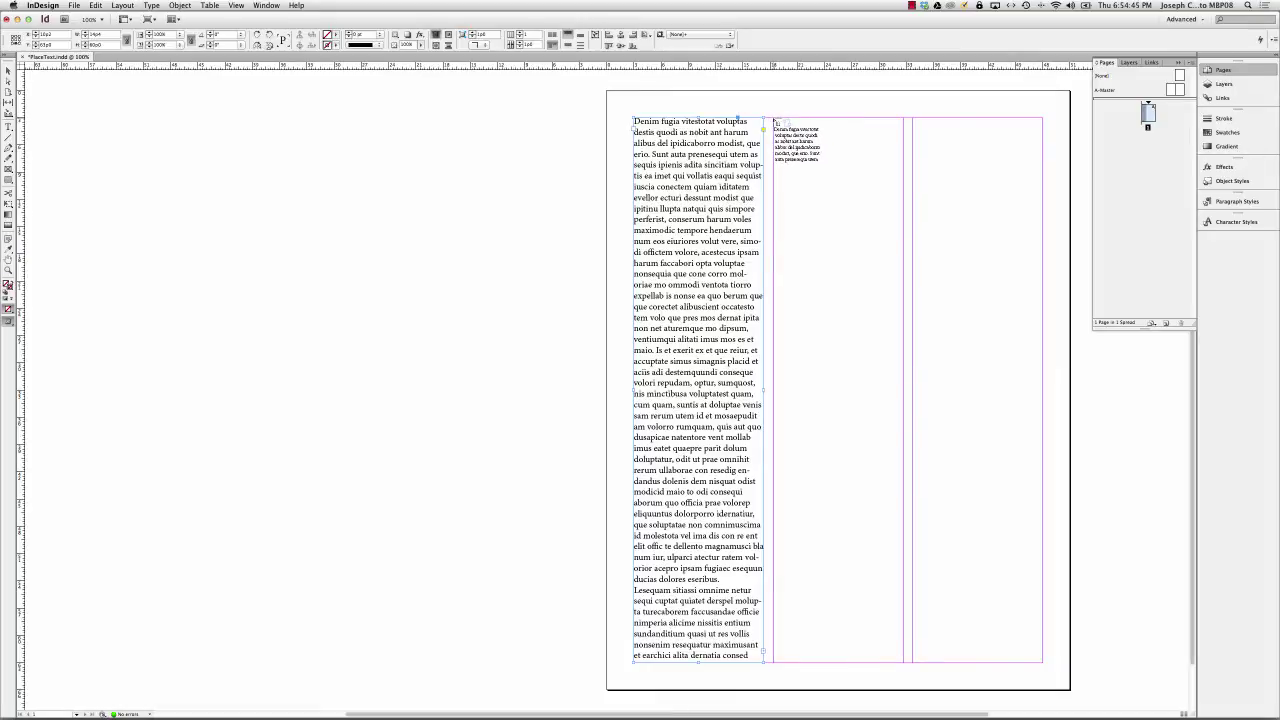
click(774, 121)
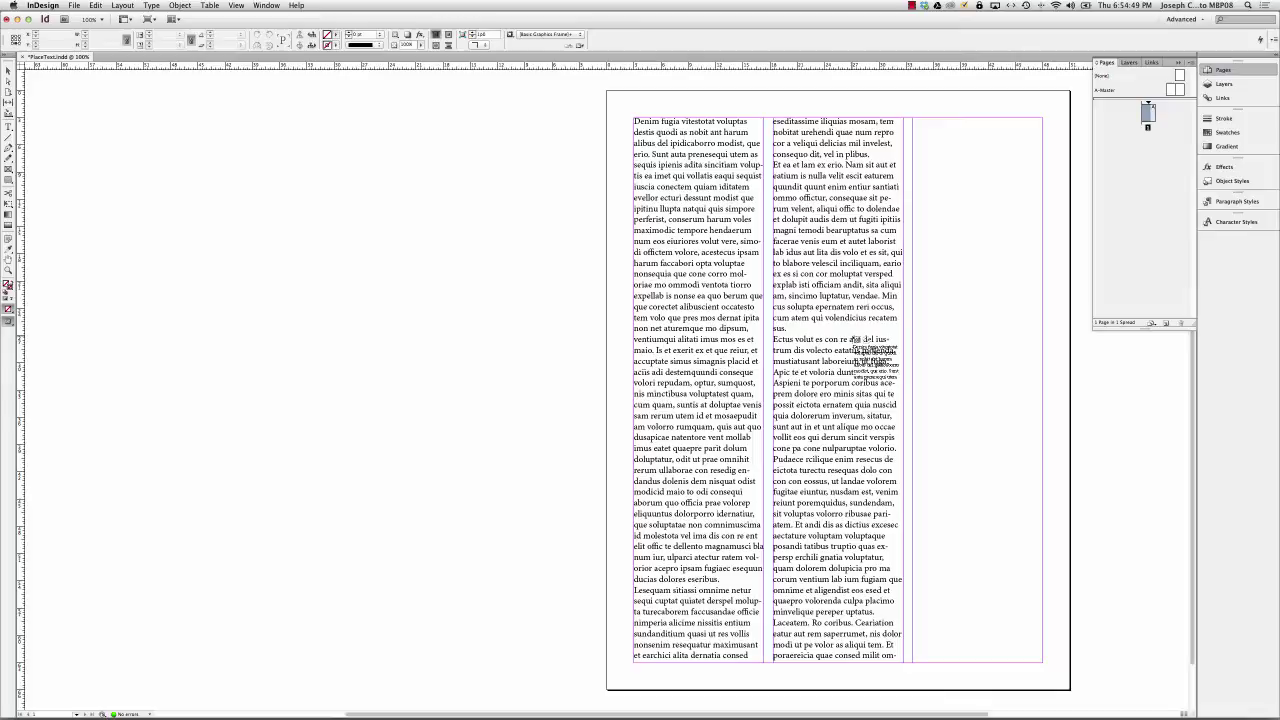
Turn on View > Extras > Show Text Threads.
click(238, 6)
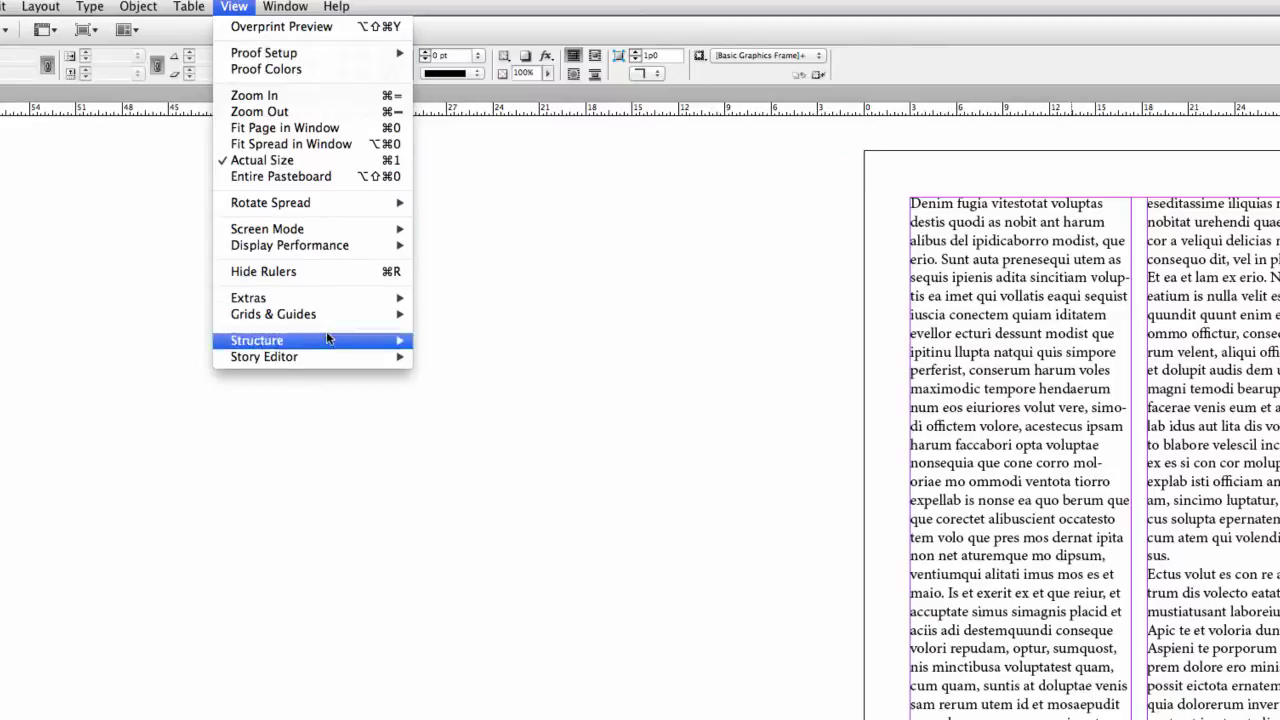
mouse_move(342, 304)
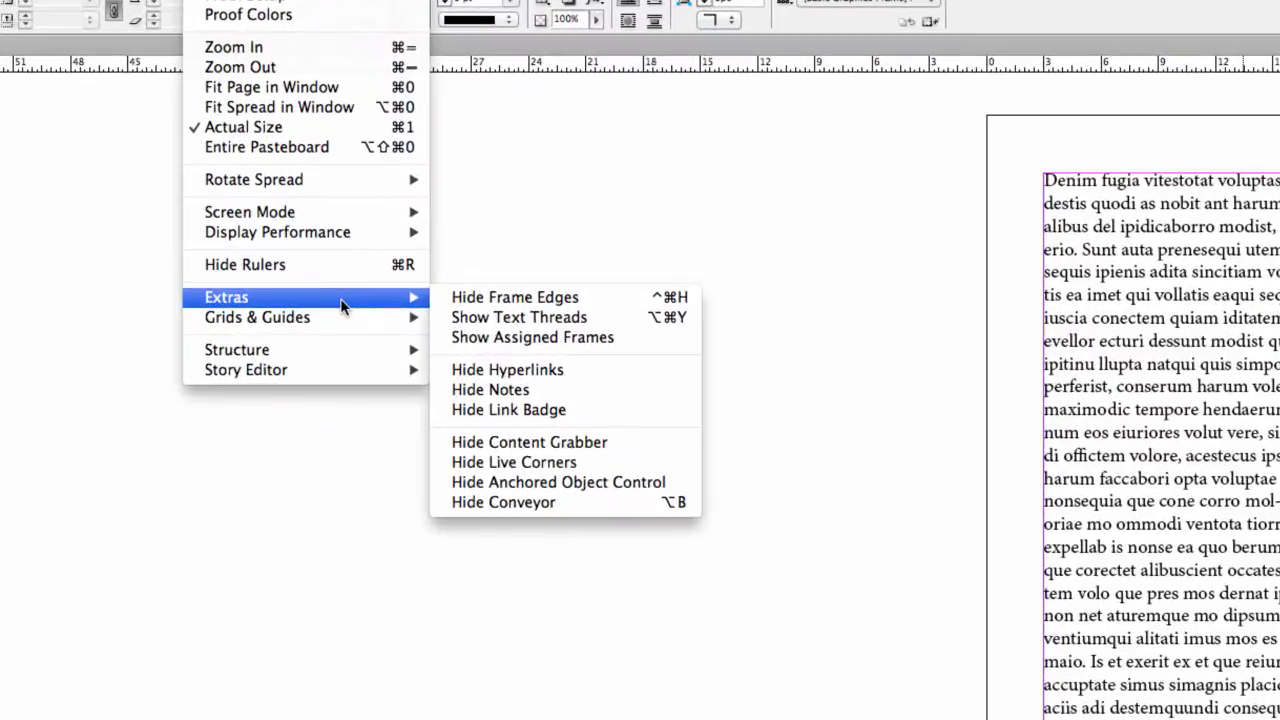
click(490, 320)
Drop the loaded text cursor and select the first-column text frame.
key(Escape)
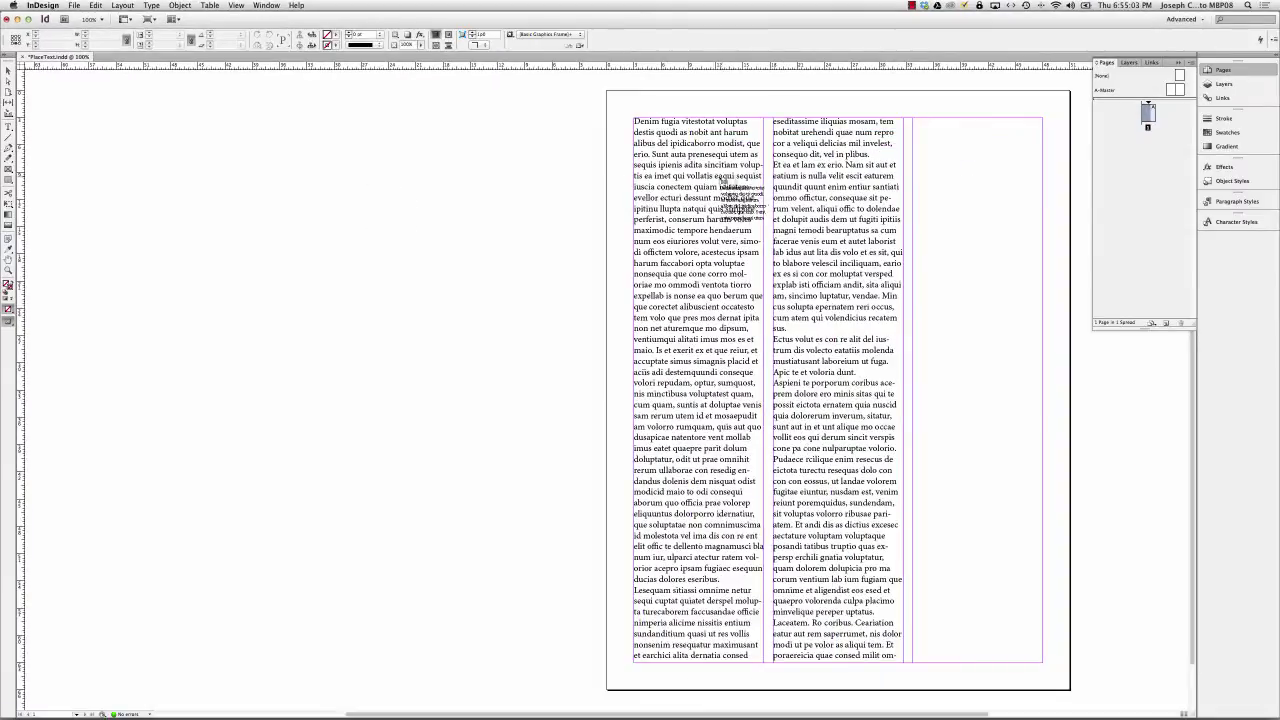
key(Escape)
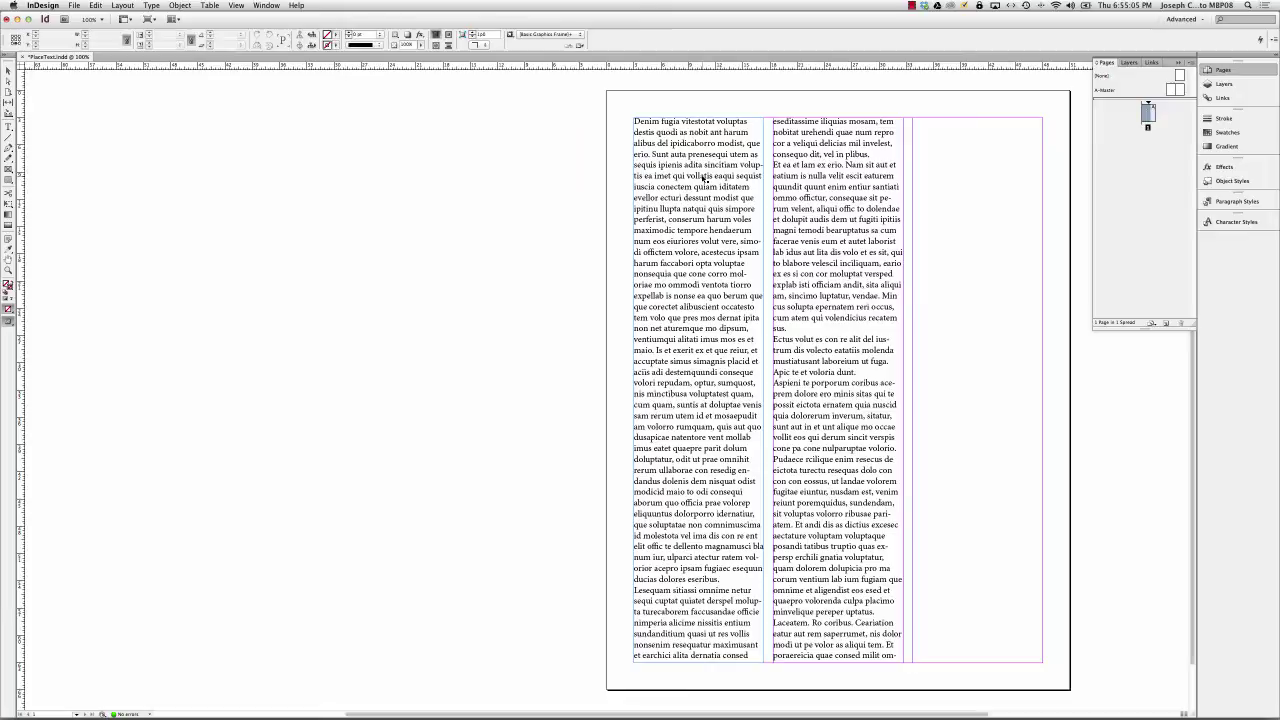
click(704, 177)
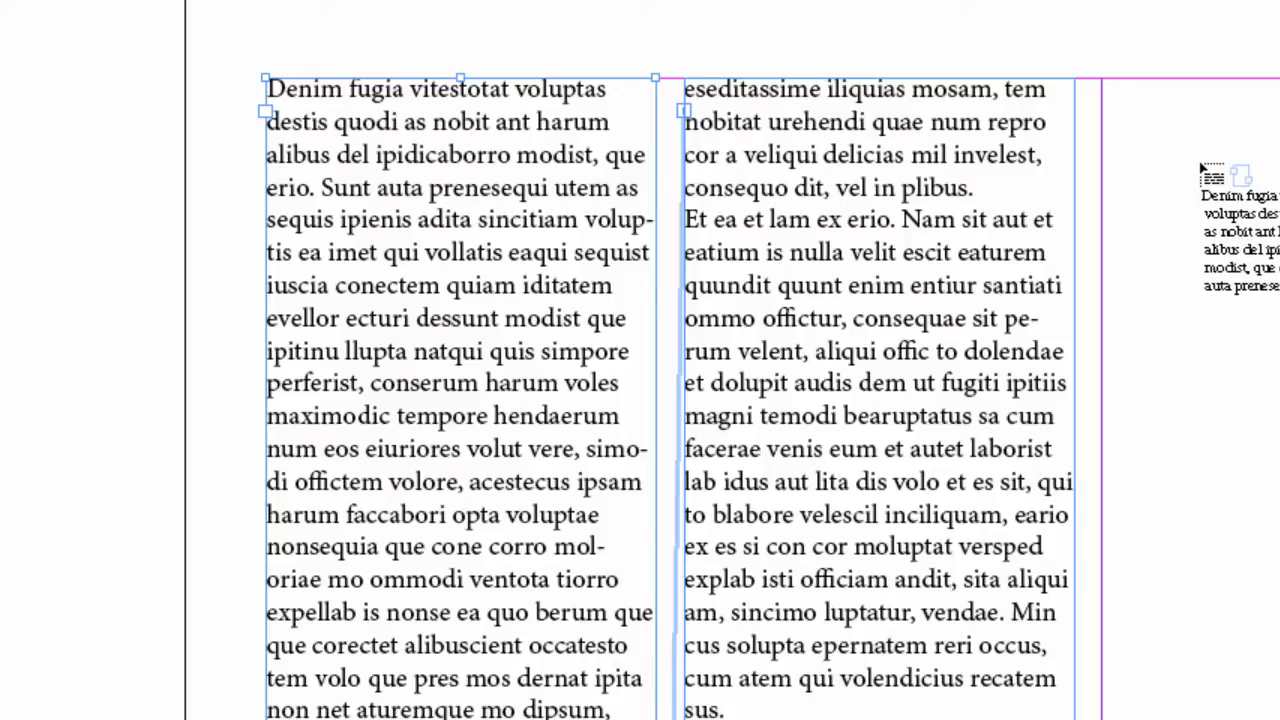
Remove the second-column frame and rethread the story through columns two and three.
key(ctrl+z)
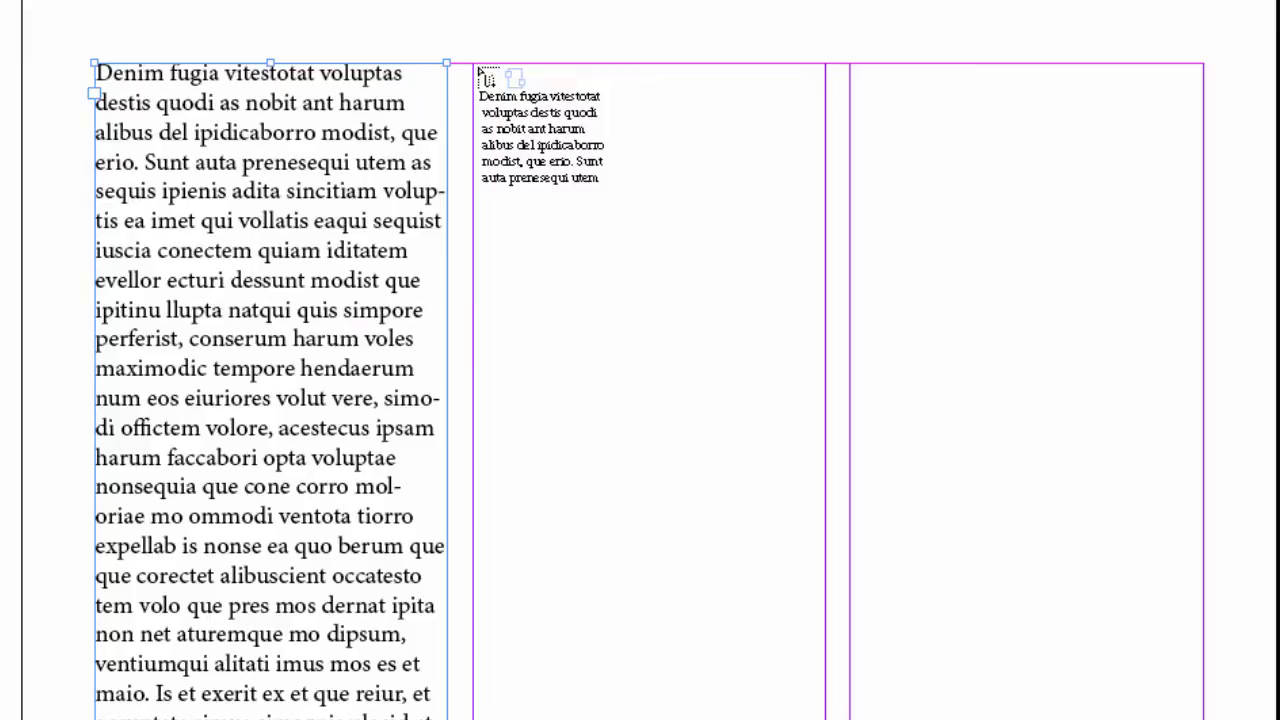
alt+click(478, 70)
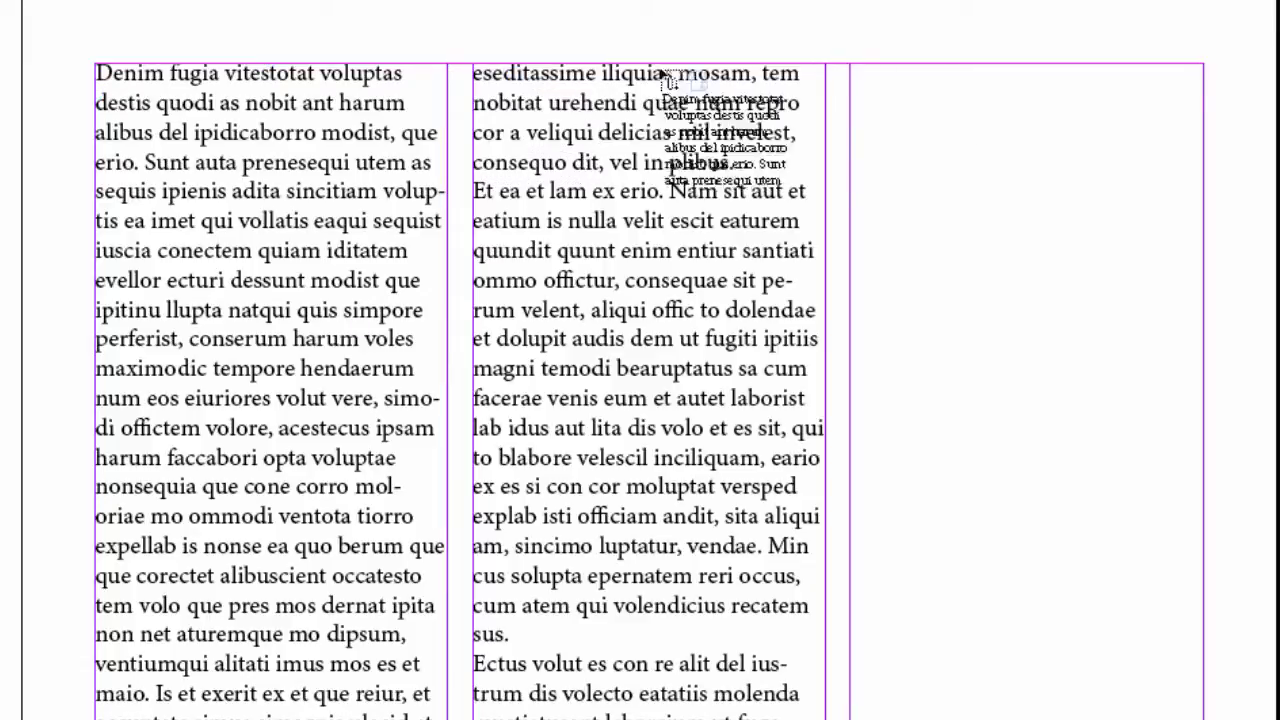
click(854, 66)
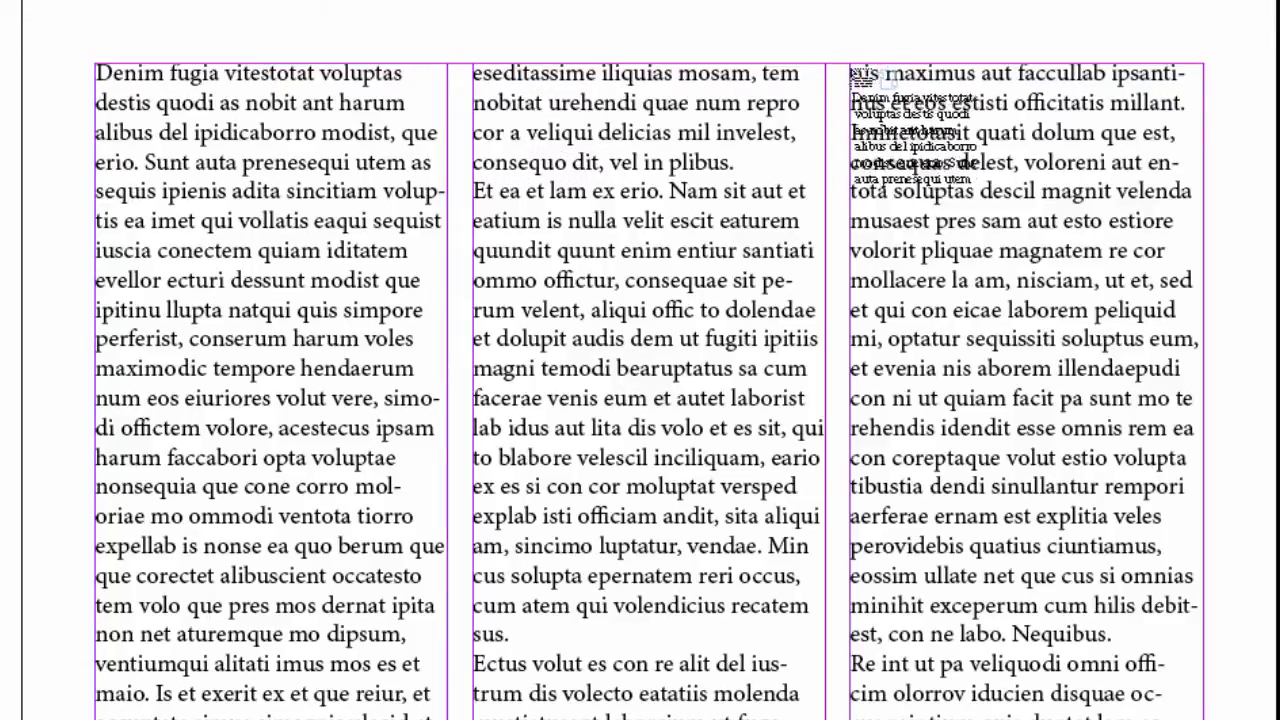
Select the second-column frame, drop the loaded text, and undo the threaded frames.
click(775, 112)
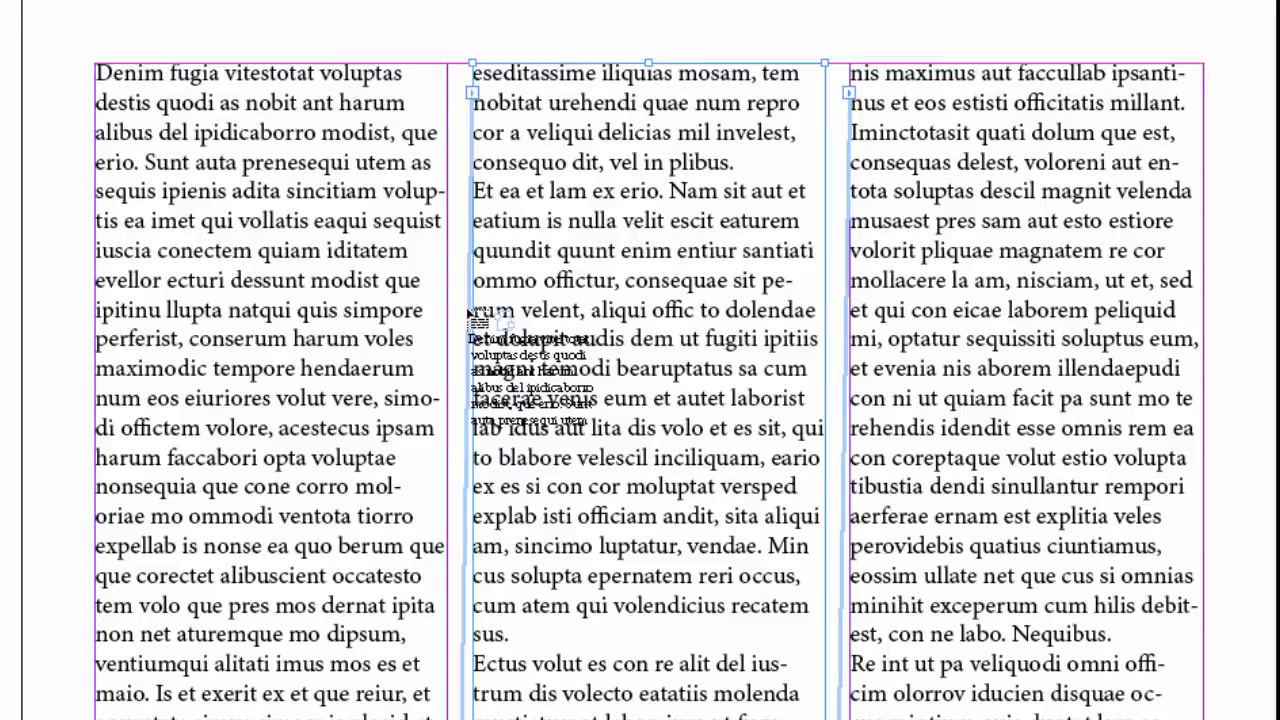
key(Escape)
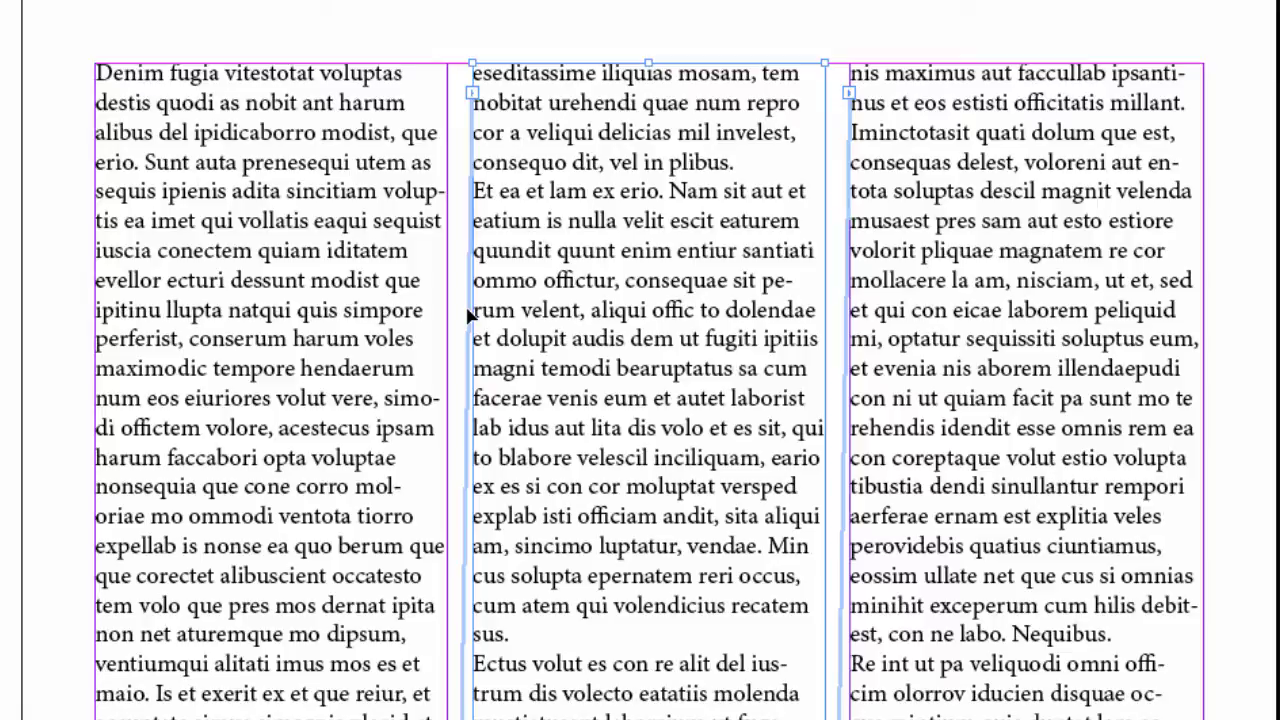
key(ctrl+z)
key(ctrl+z)
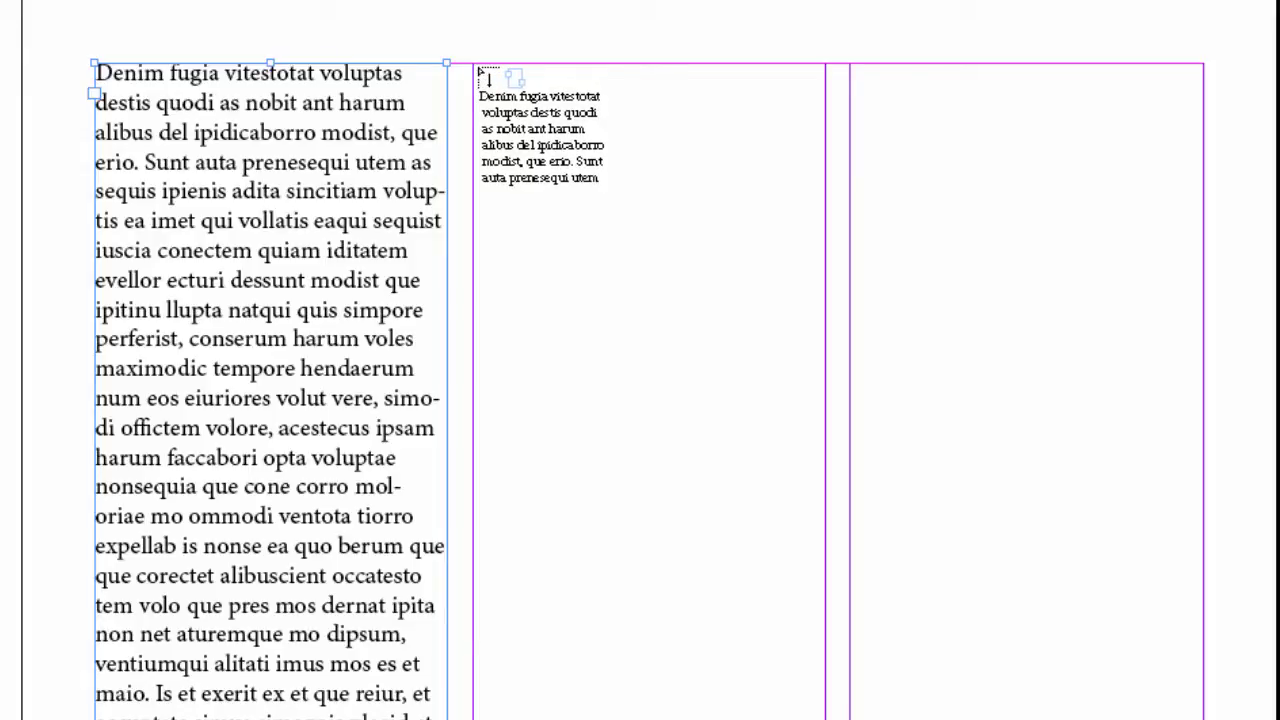
shift+click(483, 75)
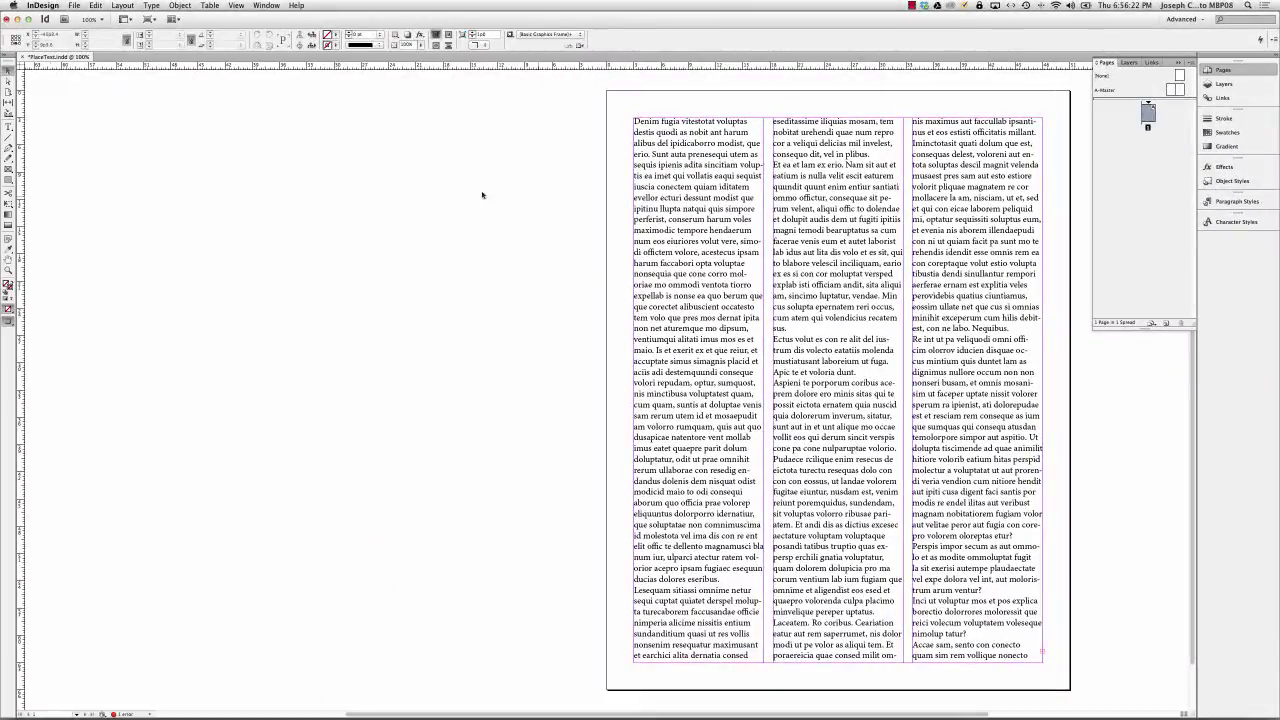
click(680, 240)
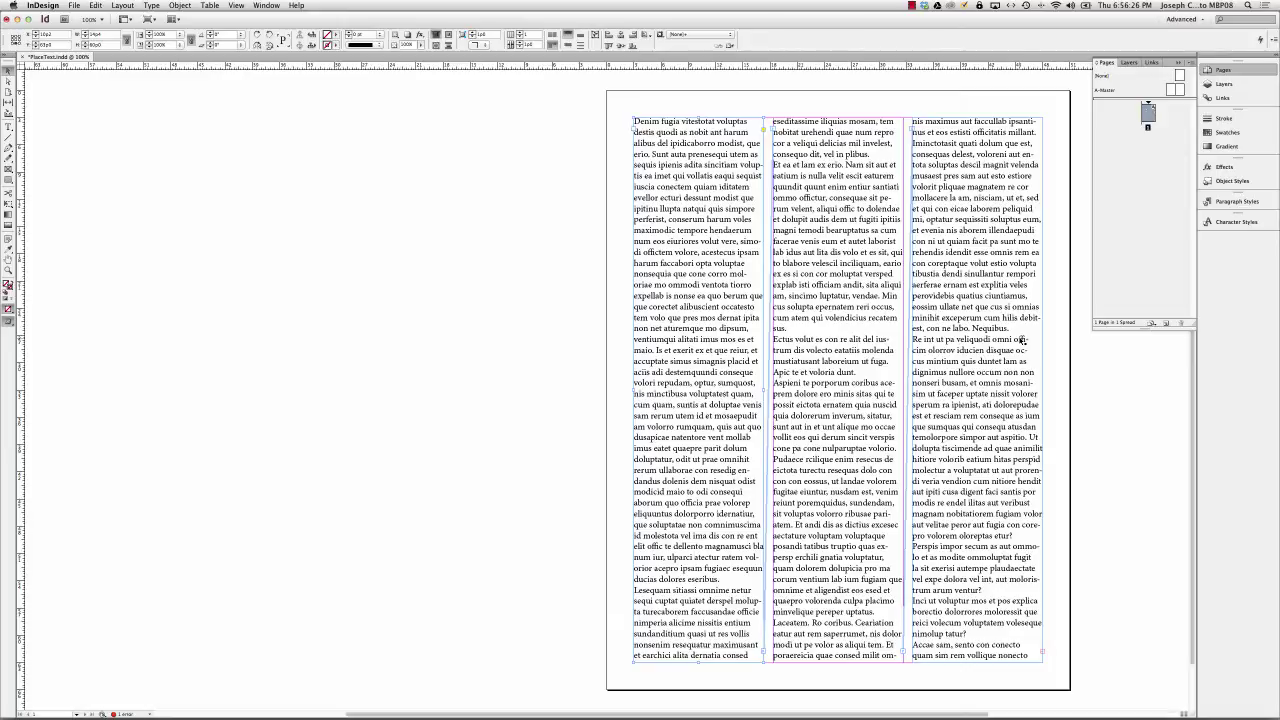
Load the first frame's overset text and Shift-click column two to autoflow it across 12 pages.
click(1022, 340)
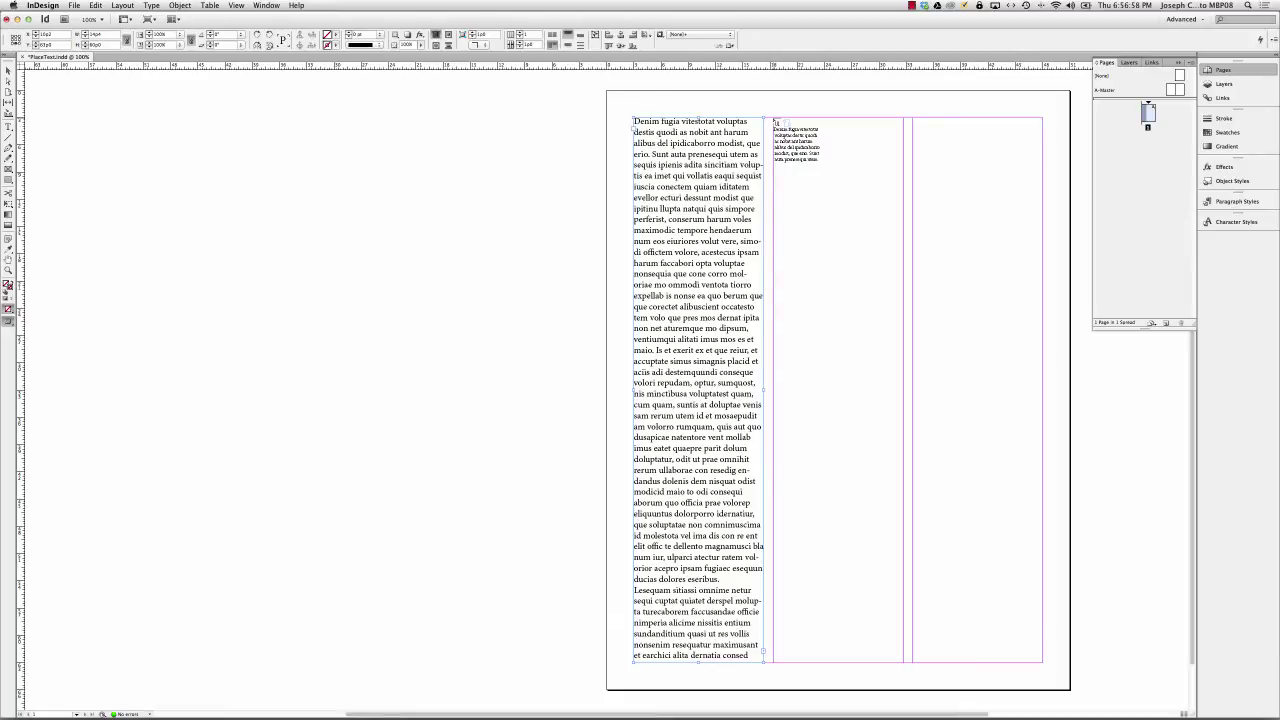
shift+click(773, 121)
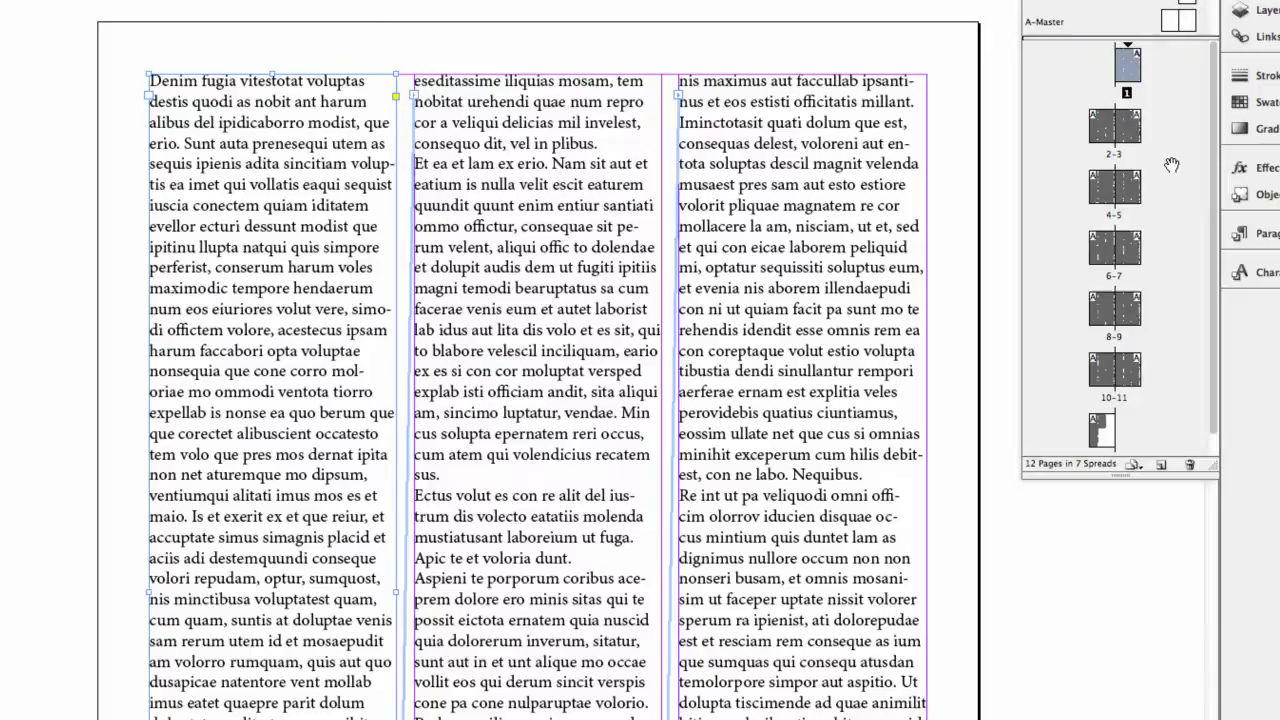
Undo the autoflow back to one page, reset the zoom to 100%, and drop the loaded text.
scroll(1150, 219, down, 1)
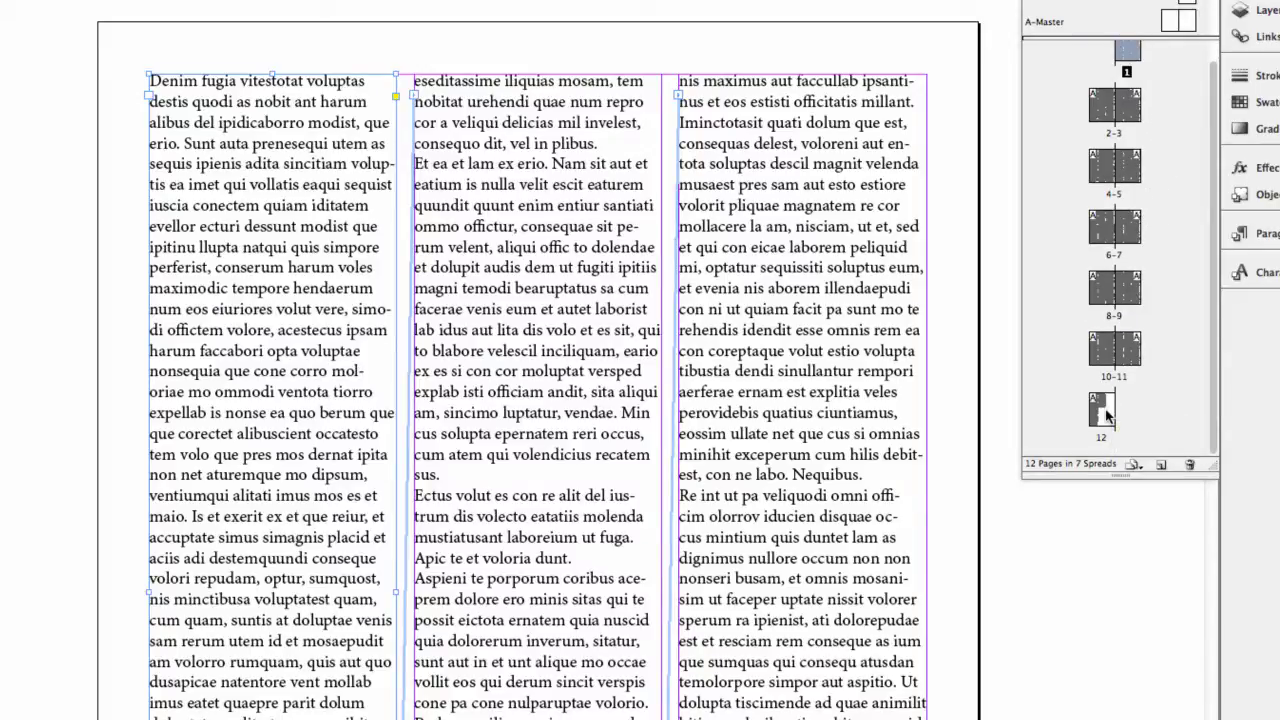
key(super+z)
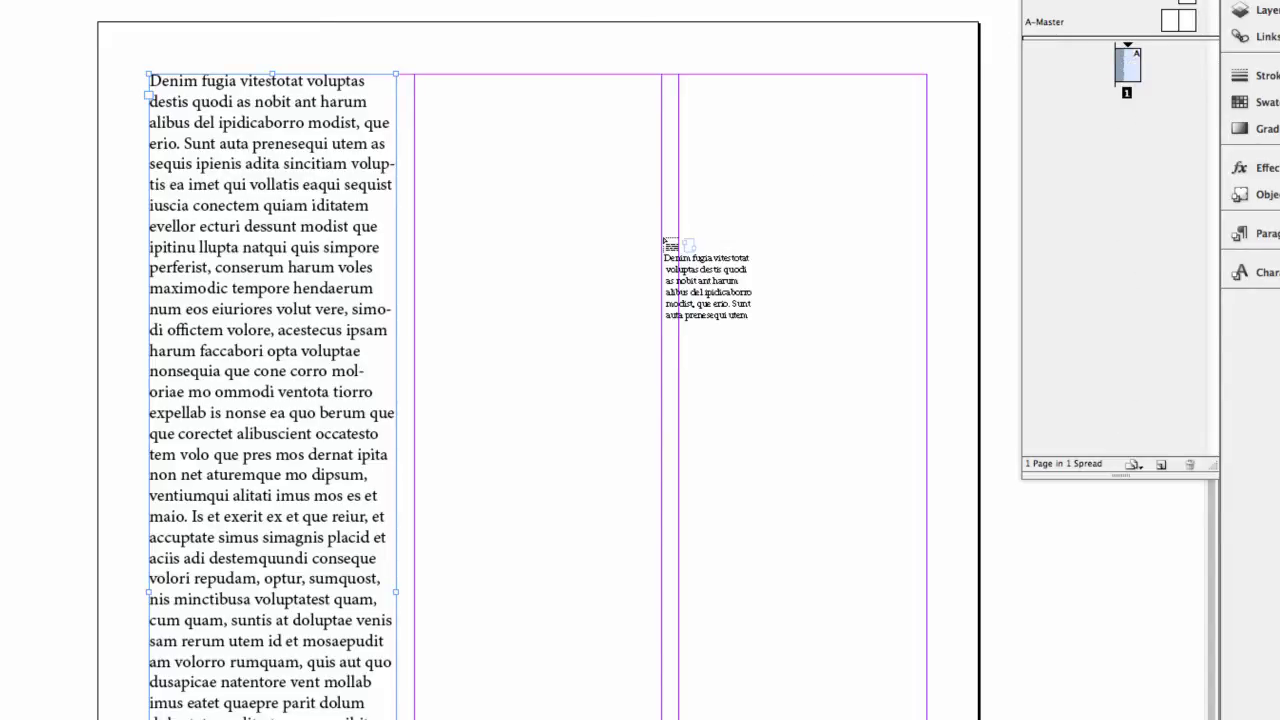
key(super+minus)
key(super+minus)
key(super+minus)
key(super+minus)
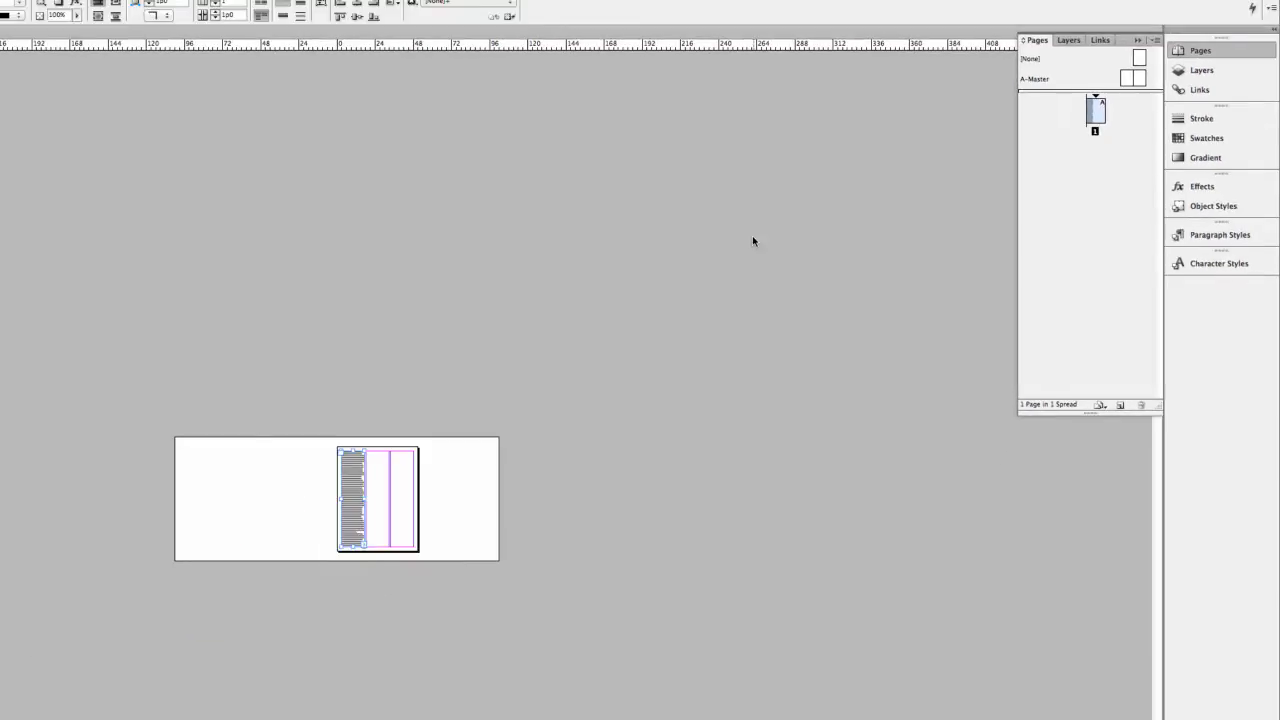
key(super+1)
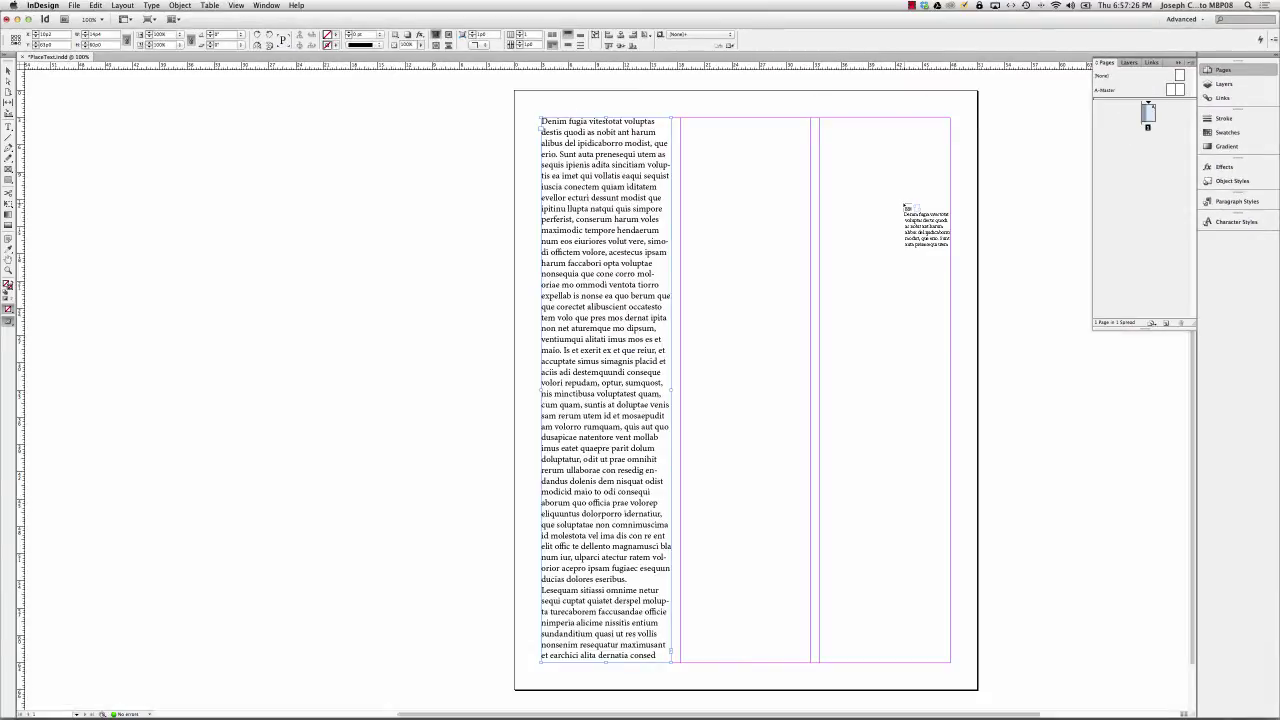
key(Escape)
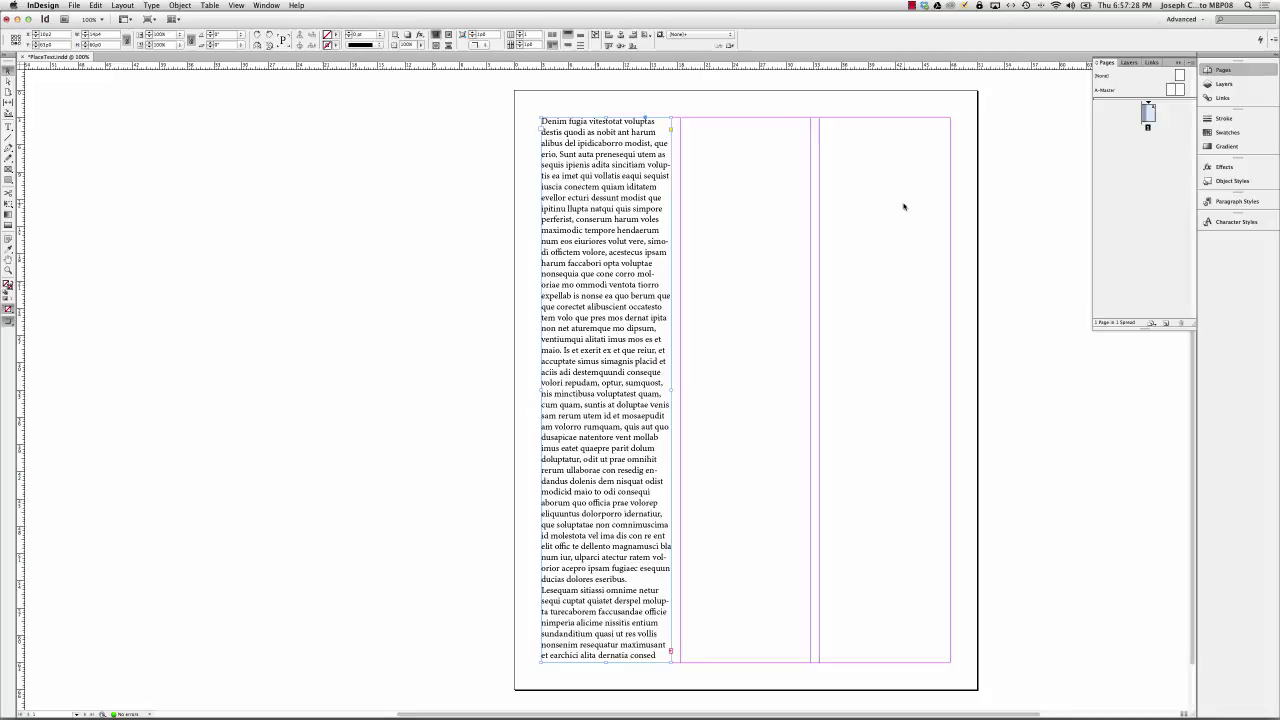
Load the overset text, Shift-click column two to autoflow it, and scroll through the 12 pages.
click(672, 653)
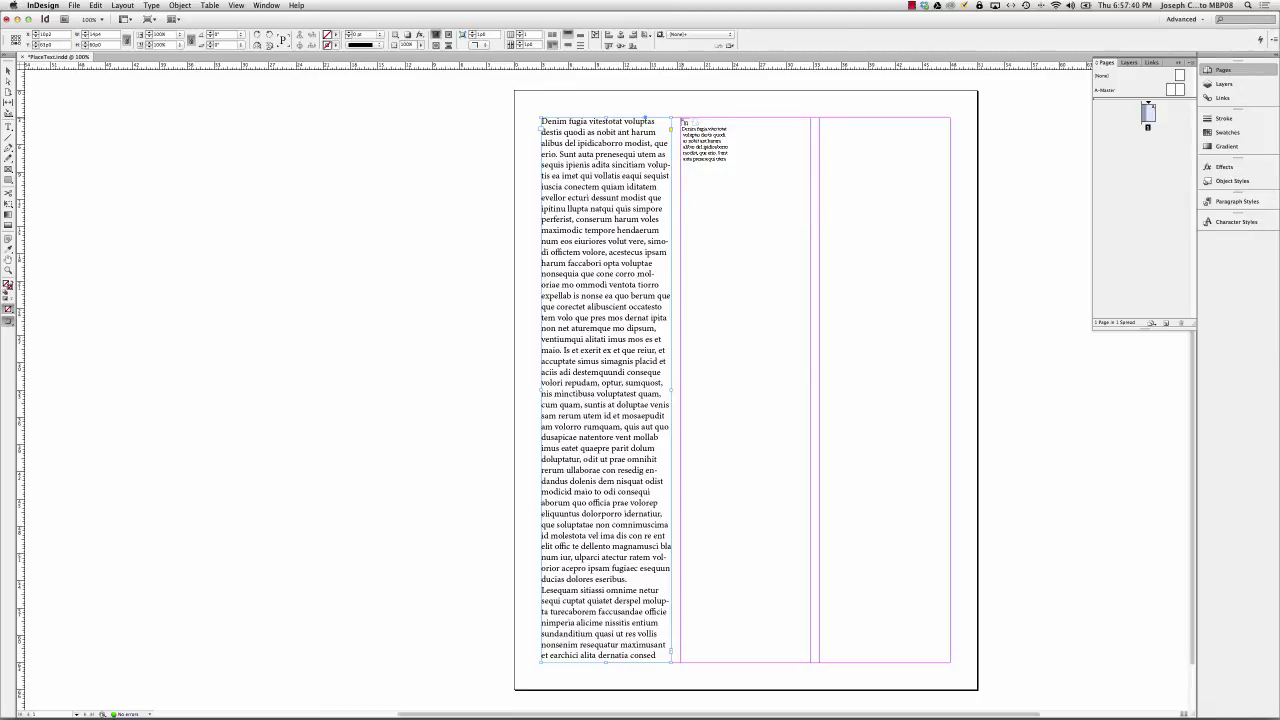
shift+click(681, 121)
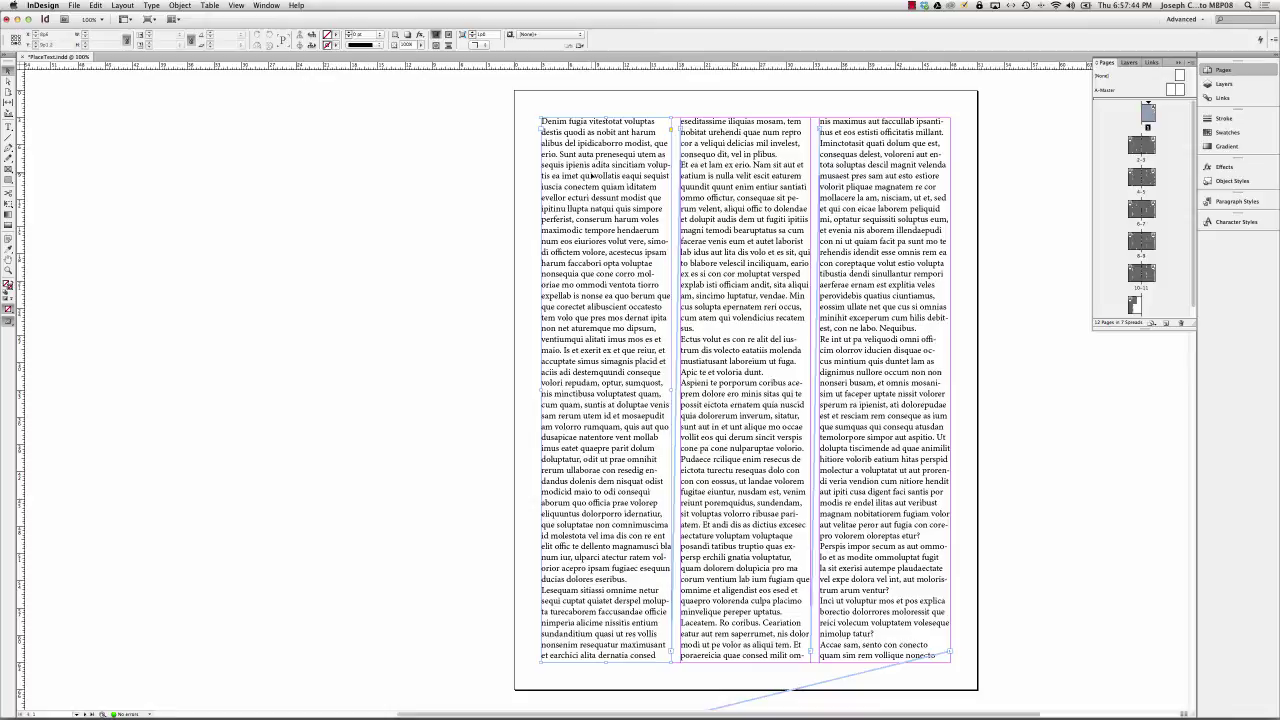
scroll(997, 546, down, 10)
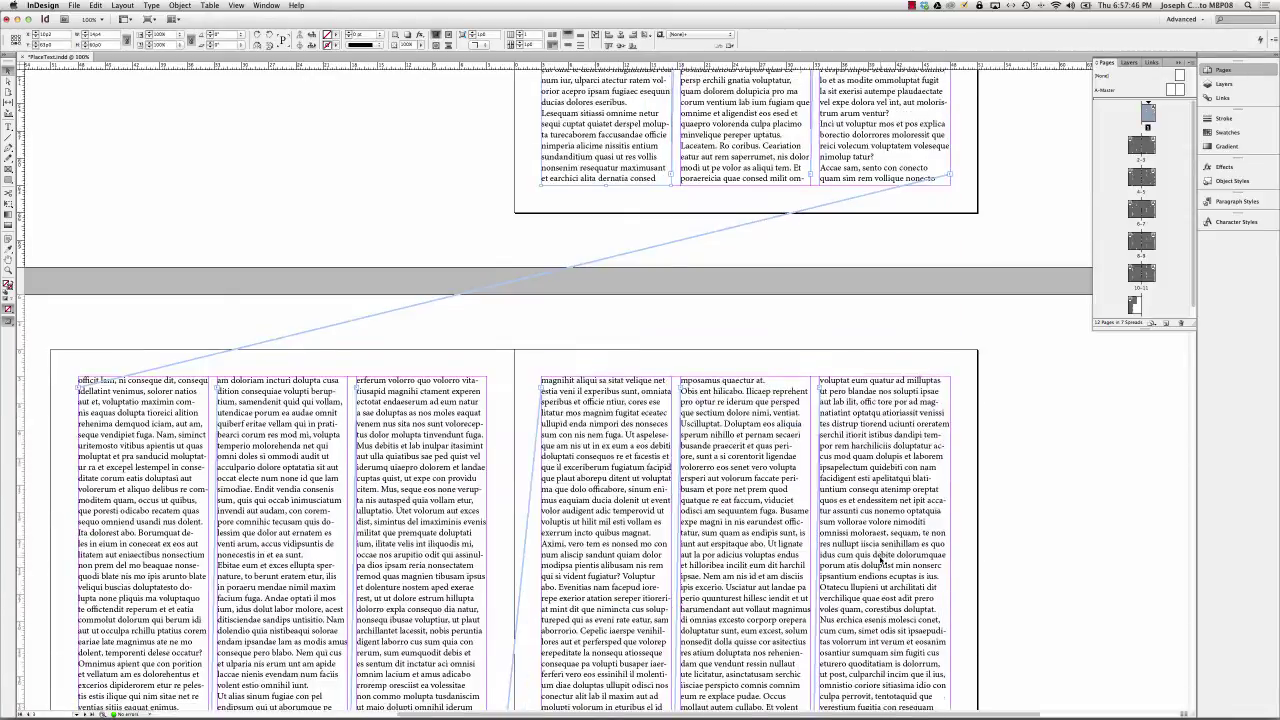
scroll(694, 527, down, 10)
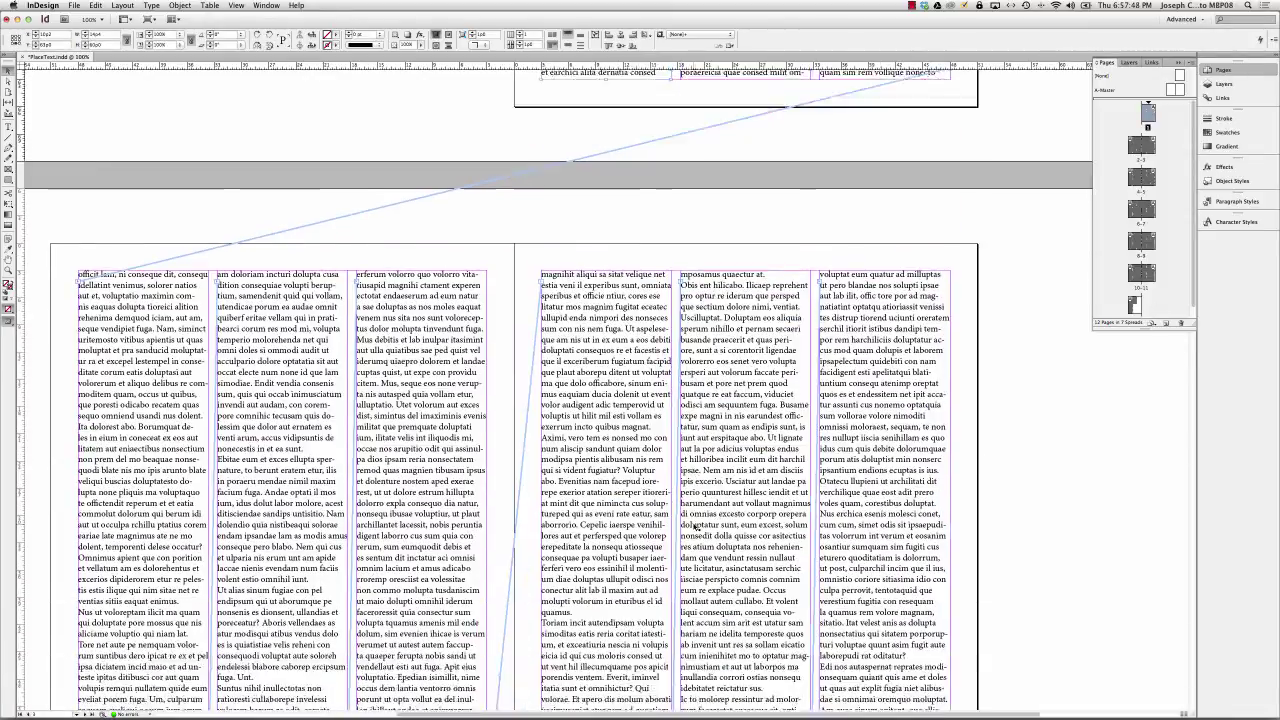
scroll(694, 527, down, 10)
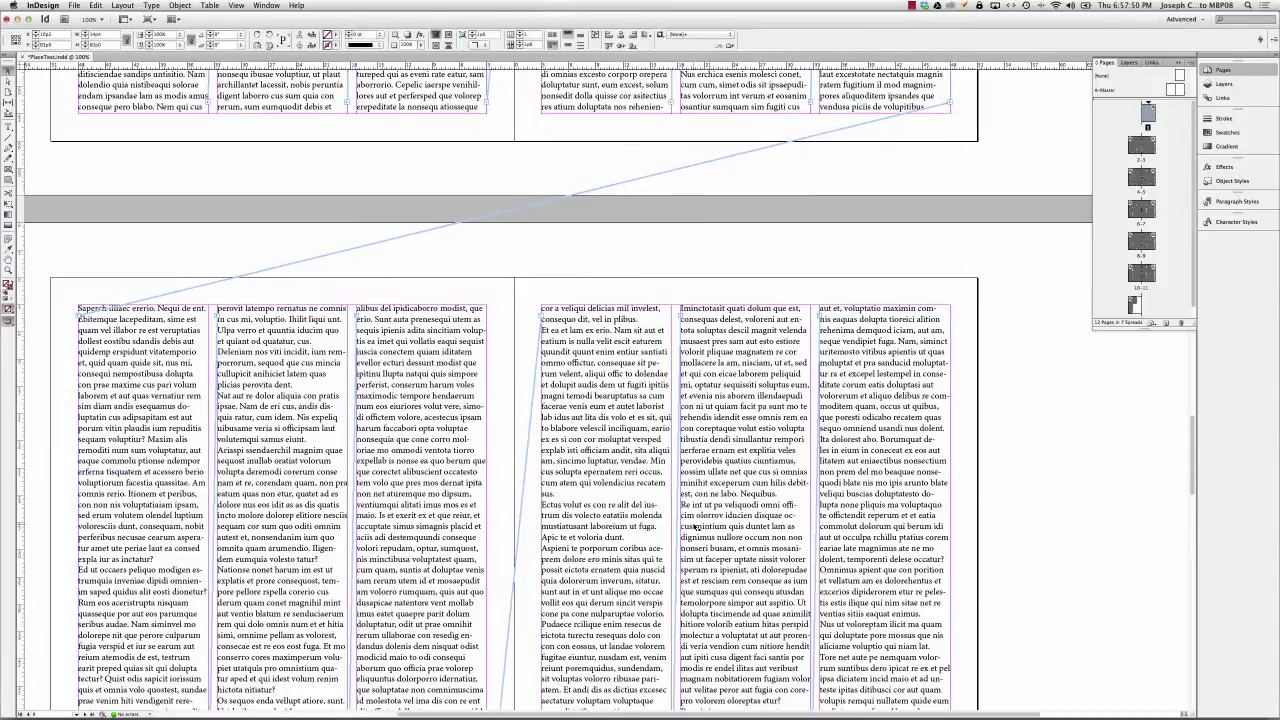
scroll(694, 527, down, 10)
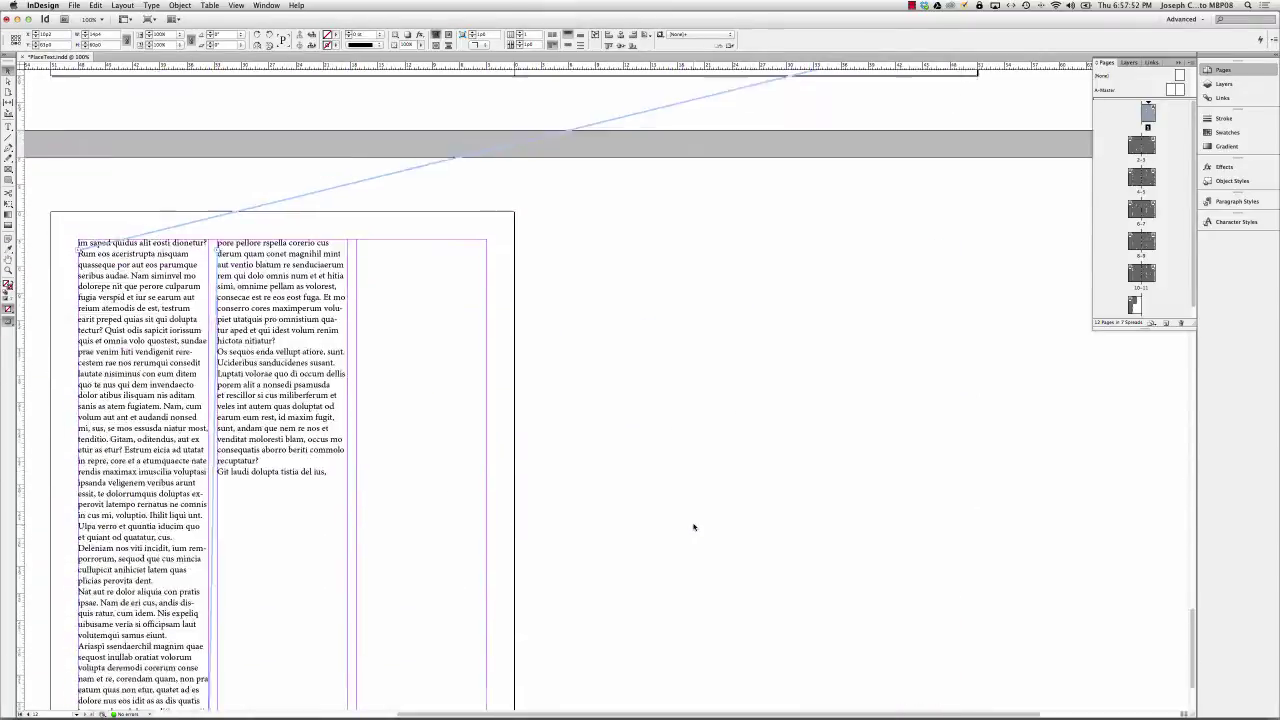
scroll(694, 527, up, 10)
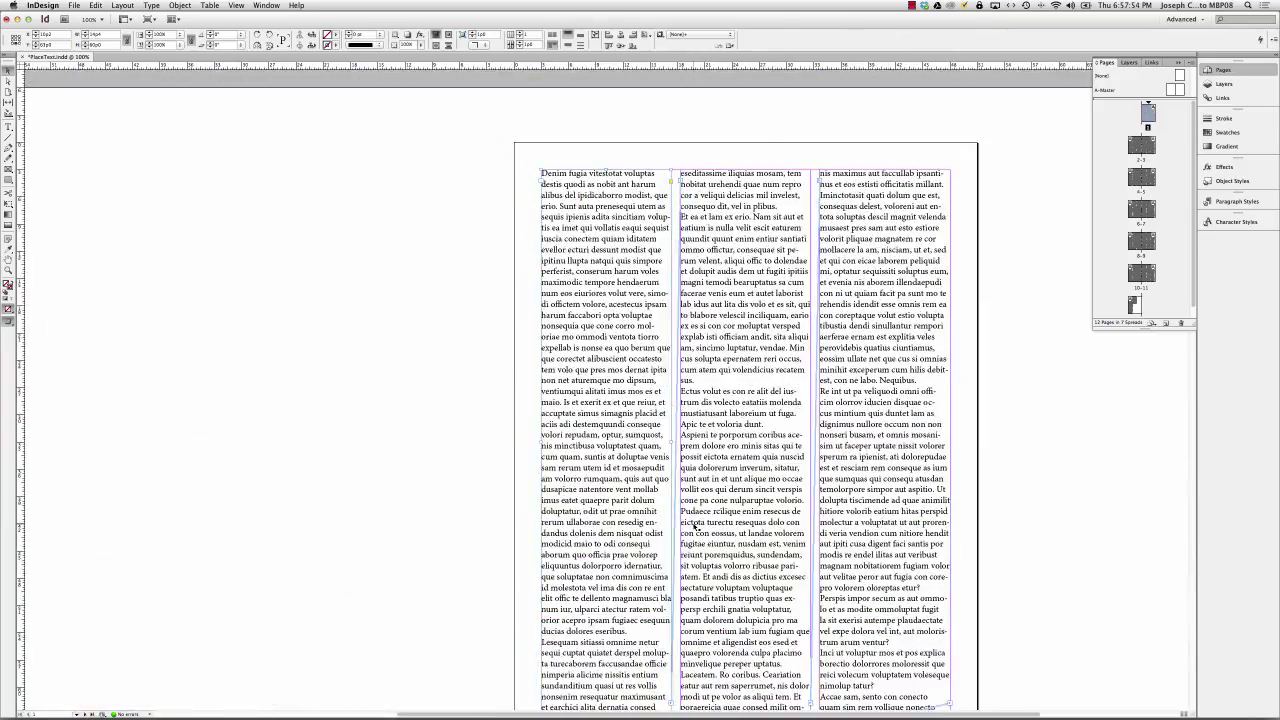
Undo the previous autoflow and autoflow the overset text again from the top of column two.
key(super+z)
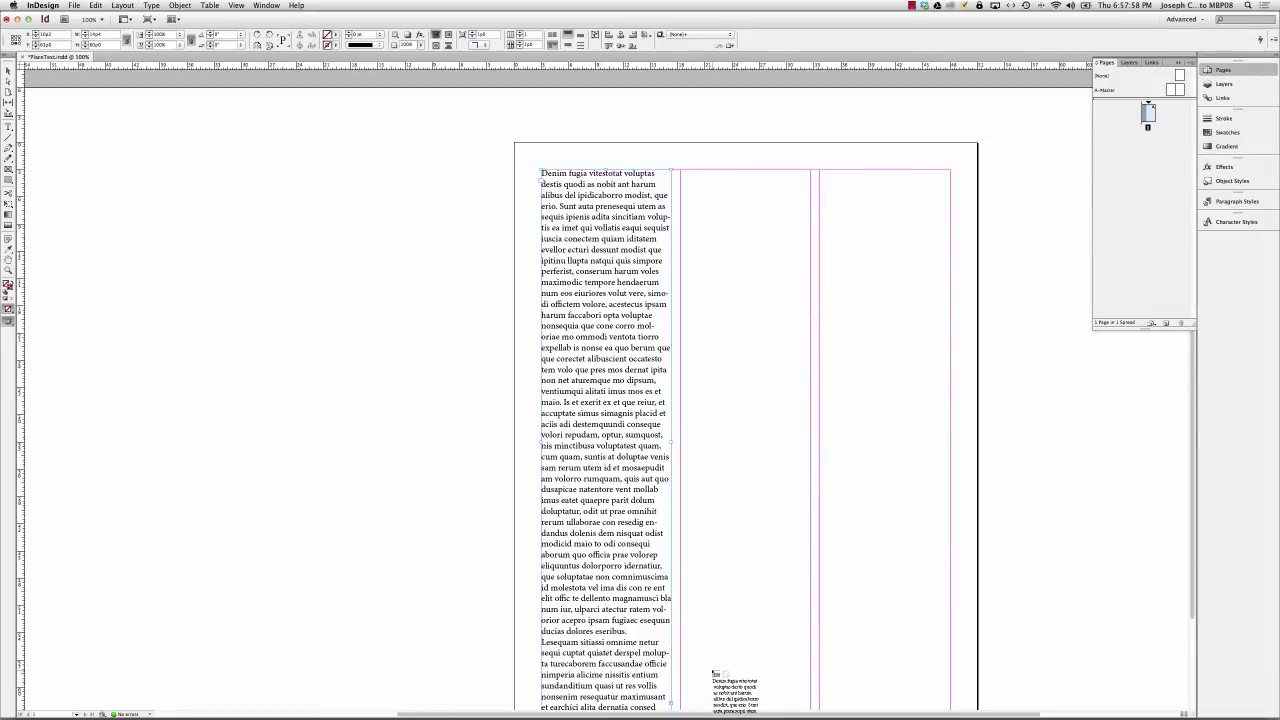
key(Escape)
scroll(700, 690, down, 2)
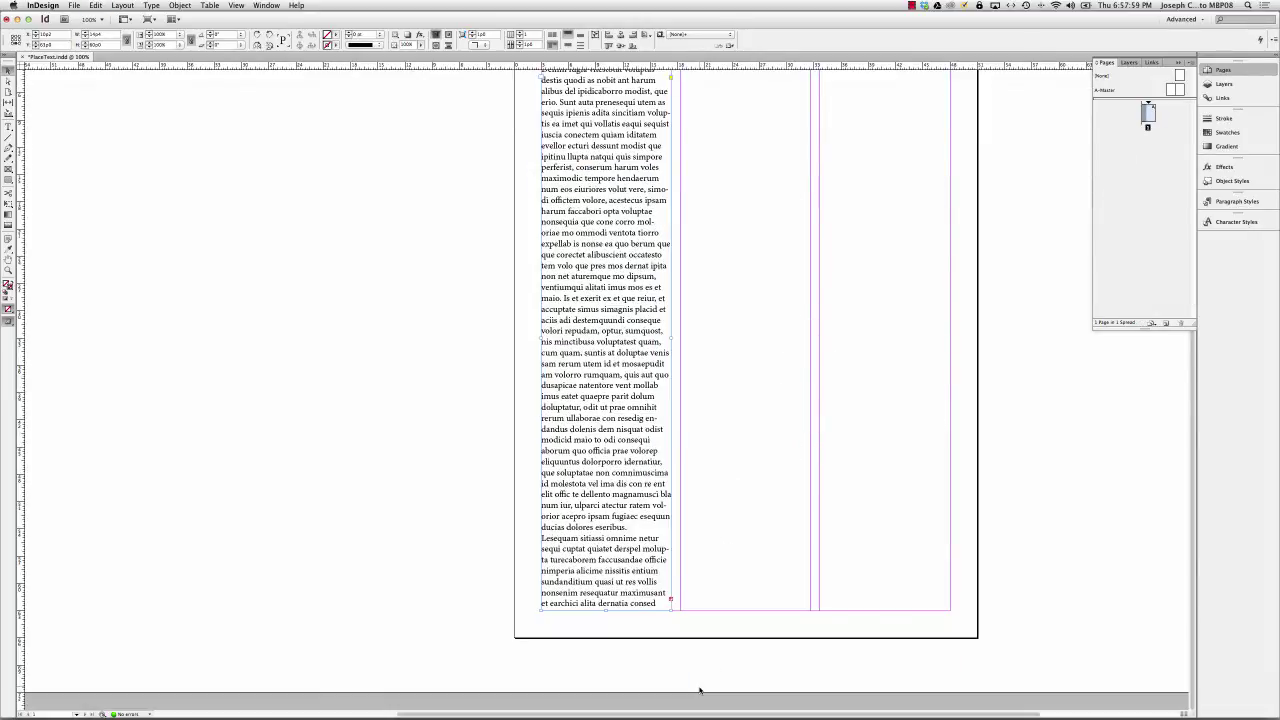
click(672, 600)
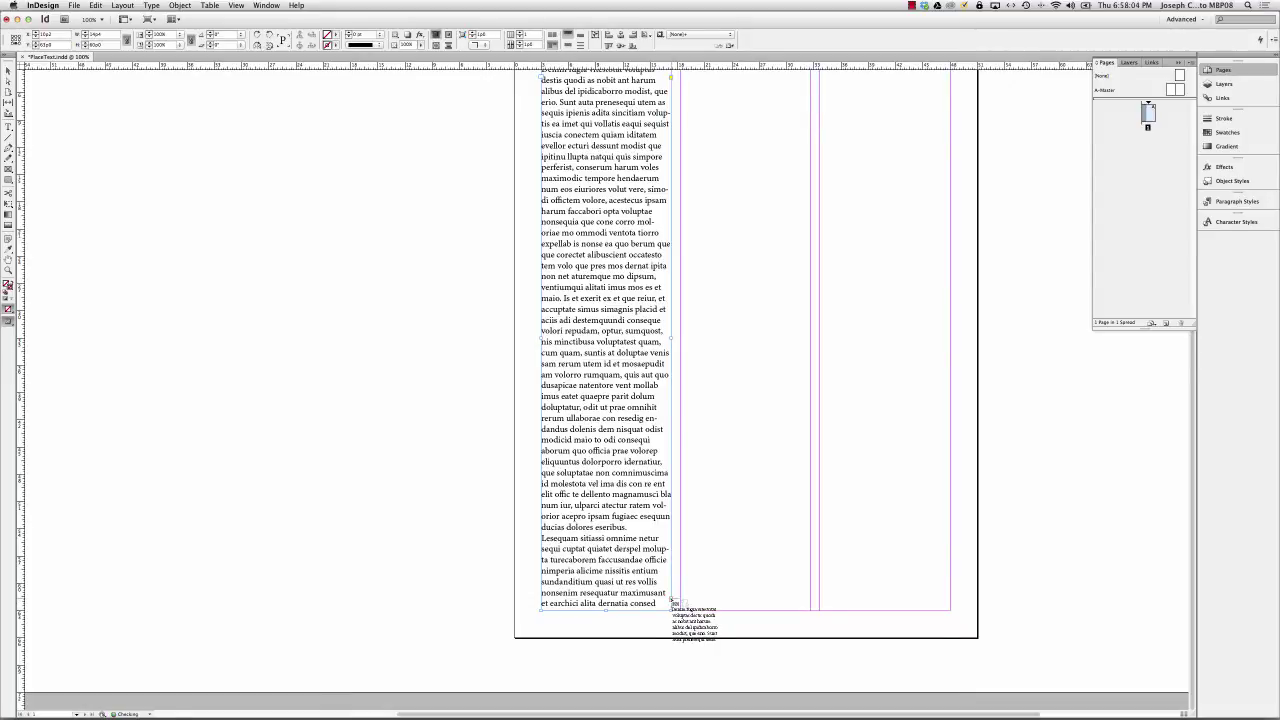
scroll(713, 108, up, 1)
scroll(713, 108, up, 1)
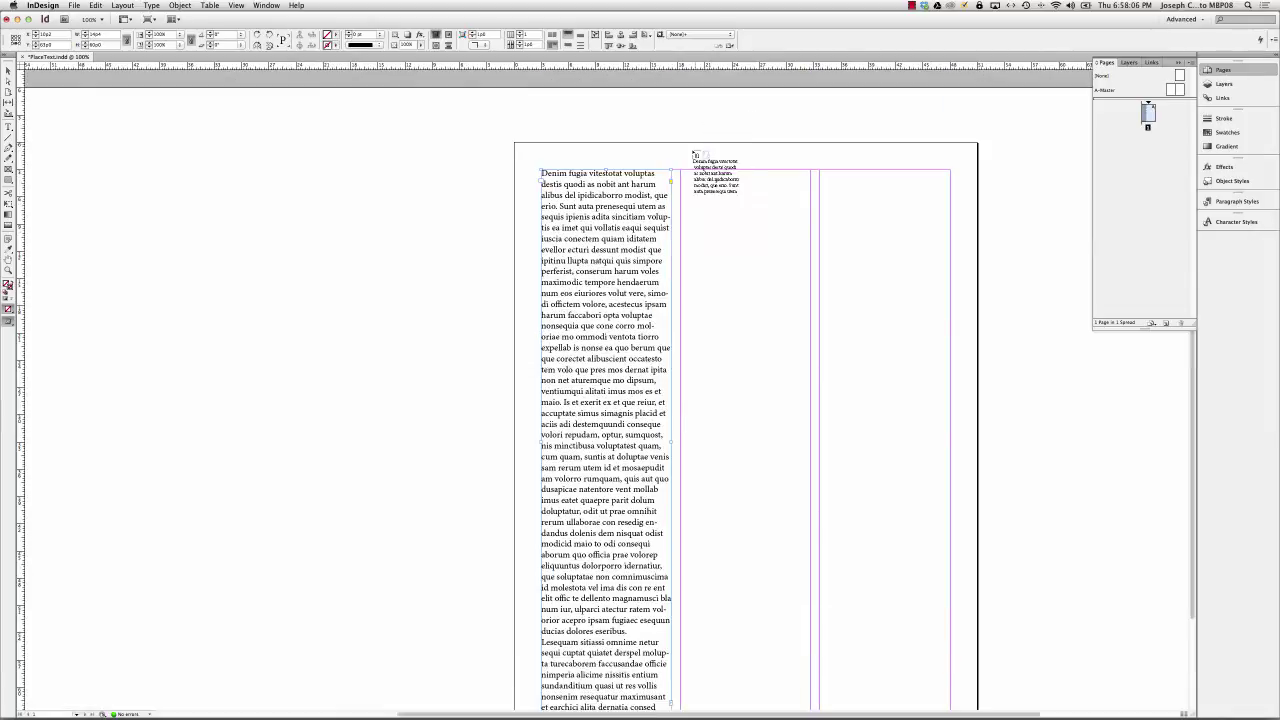
shift+click(682, 172)
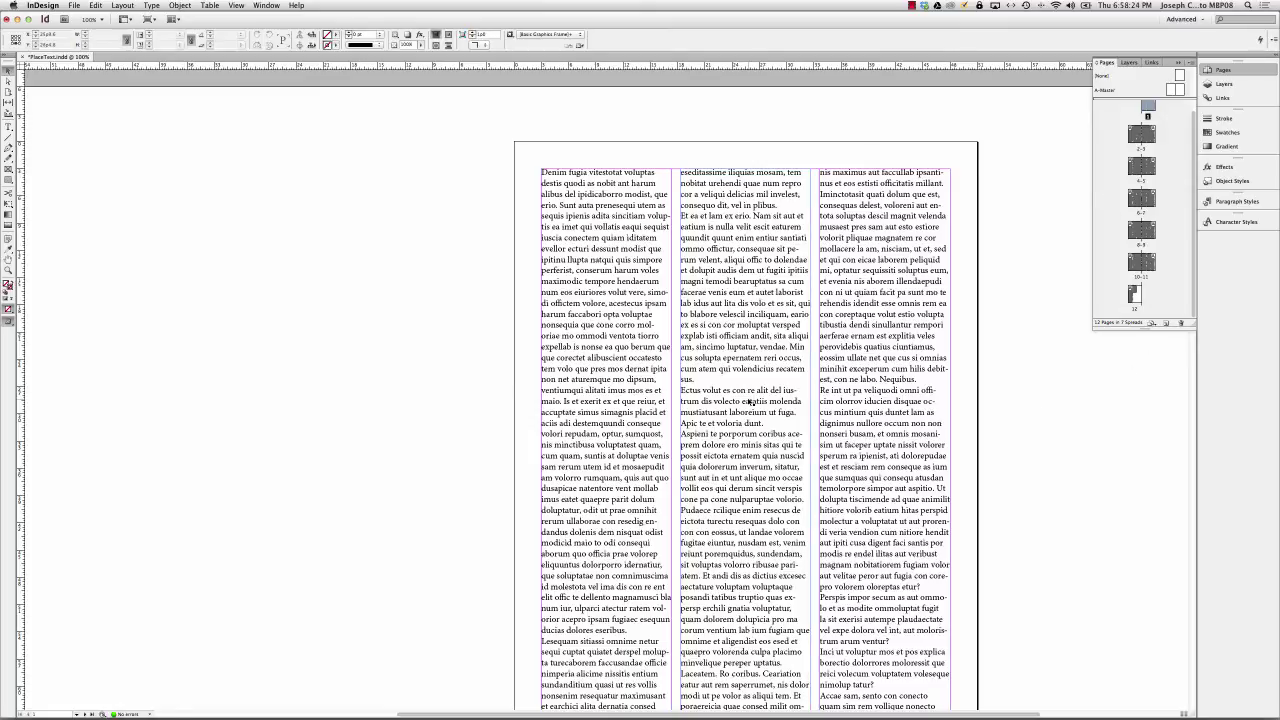
Scroll to the pages 2–3 spread and fit it in the window with Cmd+Opt+0.
scroll(748, 401, down, 10)
scroll(748, 401, down, 9)
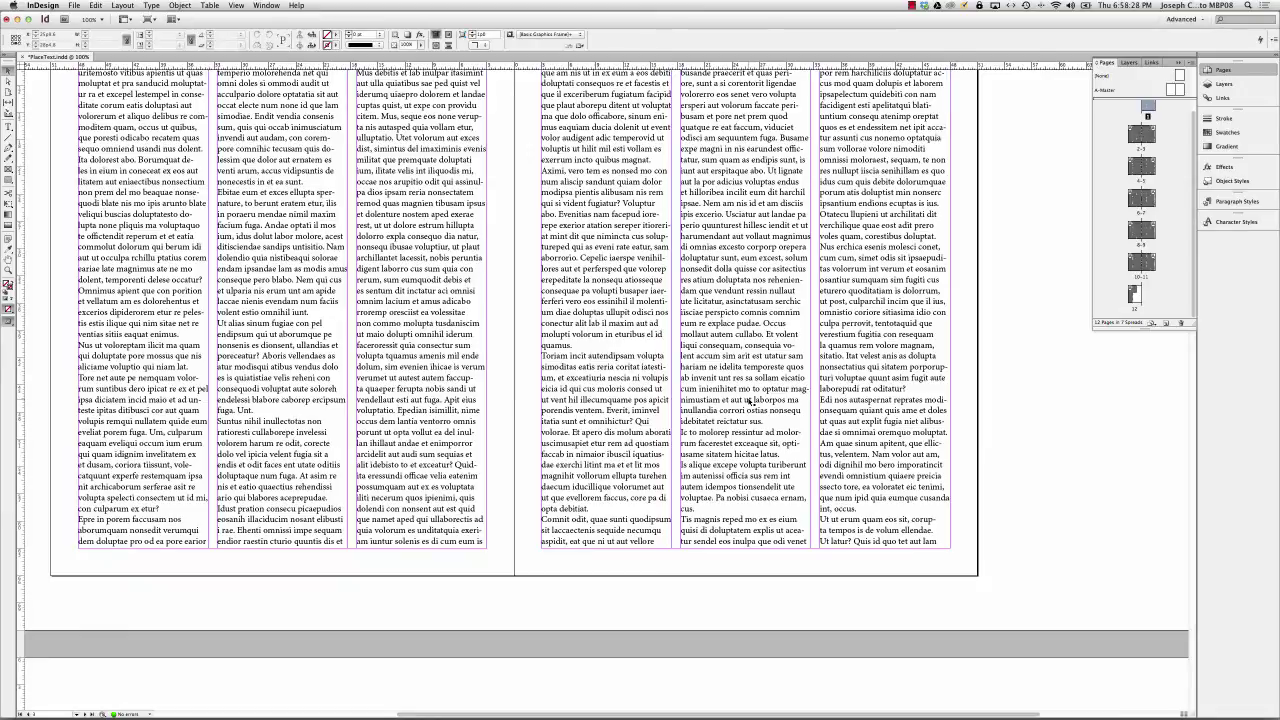
key(super+alt+0)
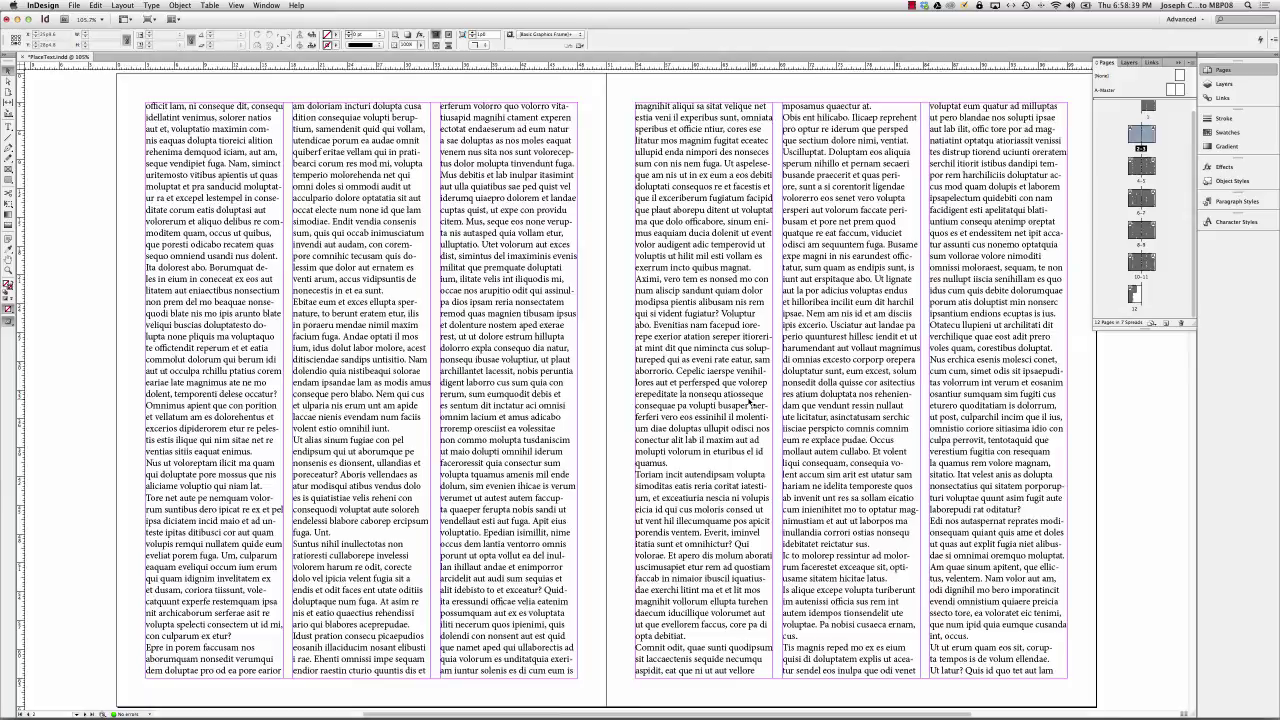